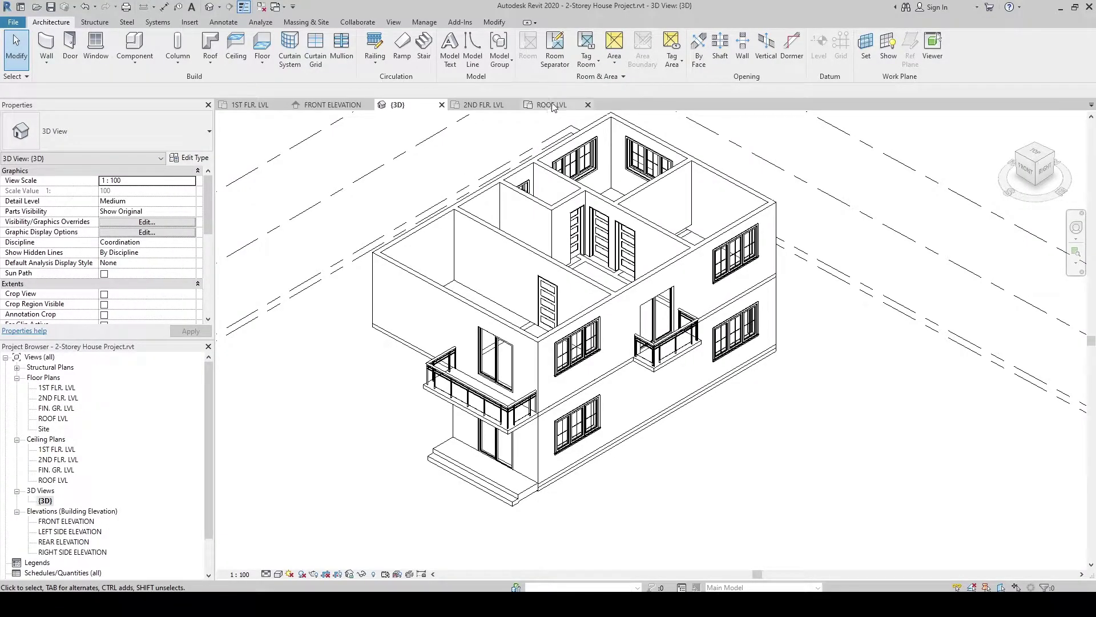
Switch to the ROOF LVL floor plan and window-select the property line and elevation marker.
{"action": "left_click", "coordinate": [552, 105]}
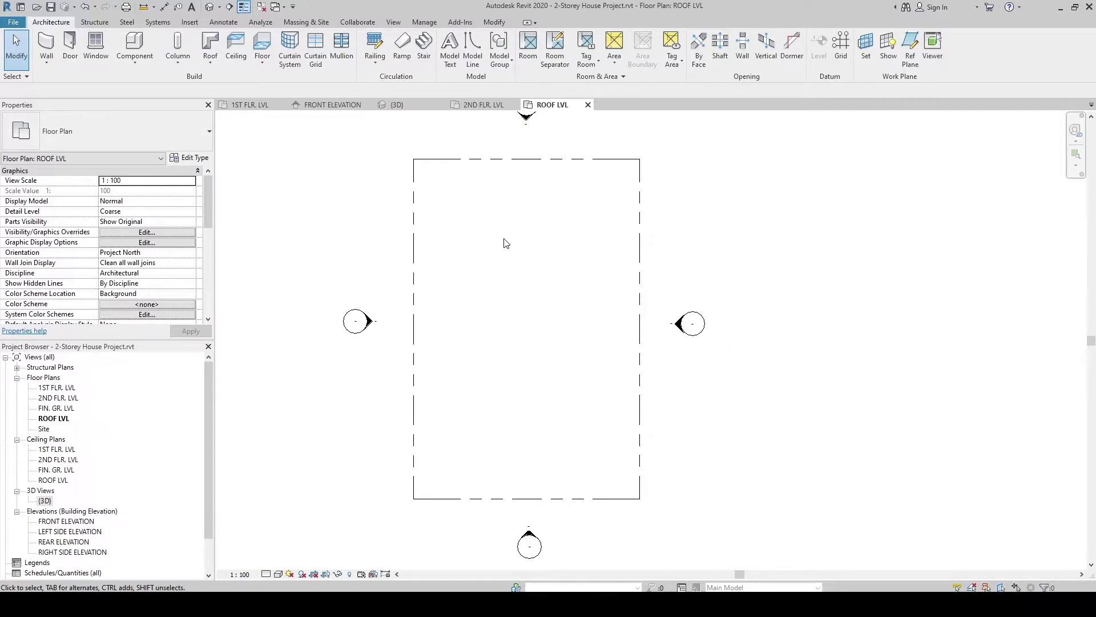
{"action": "left_click_drag", "start_coordinate": [504, 243], "coordinate": [318, 371]}
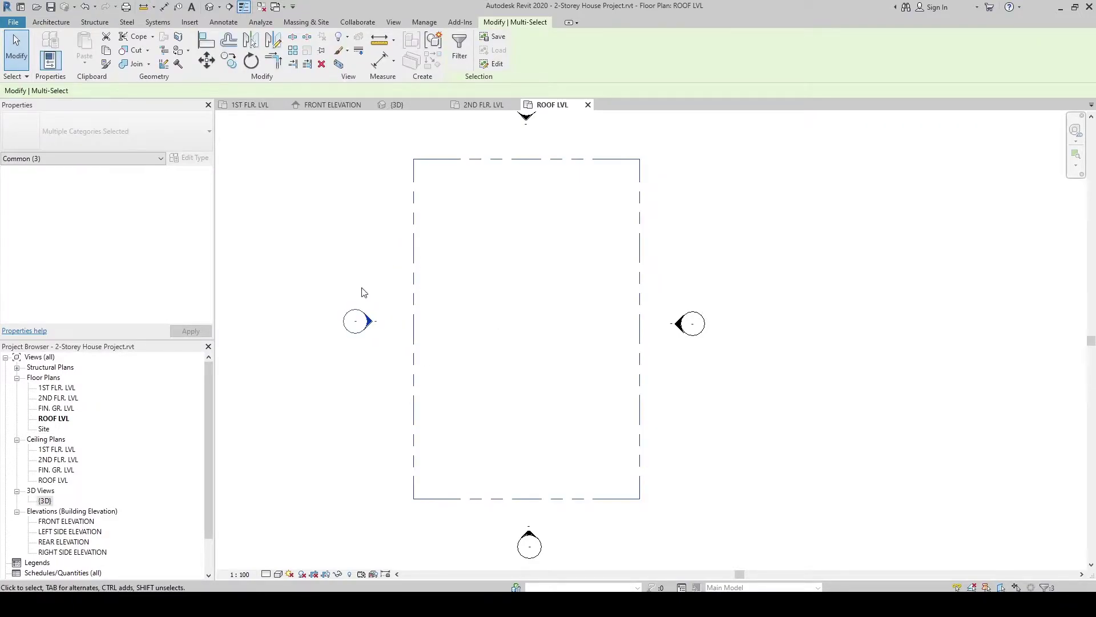
Turn off the Site model category in the ROOF LVL visibility settings.
{"action": "left_click", "coordinate": [490, 290]}
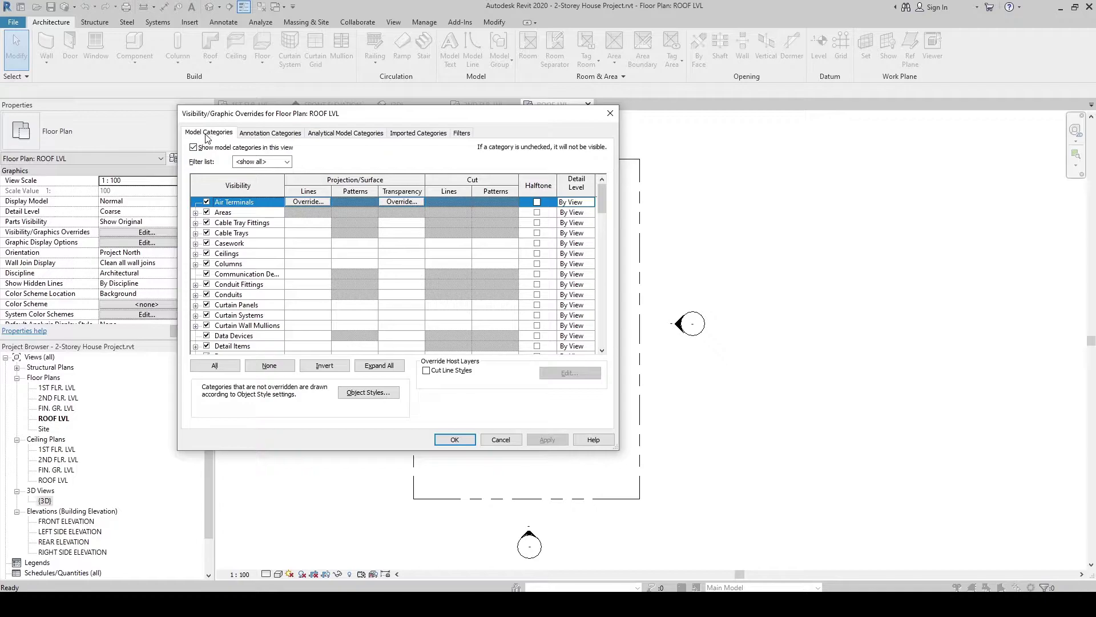
{"action": "left_click_drag", "start_coordinate": [599, 204], "coordinate": [602, 305]}
{"action": "left_click", "coordinate": [209, 289]}
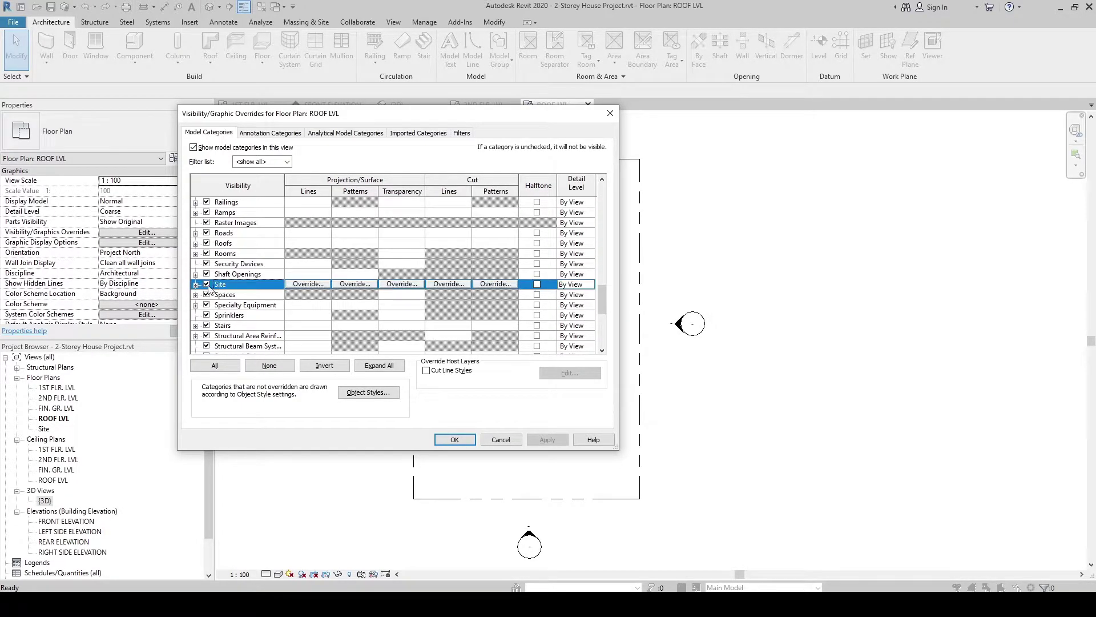
{"action": "left_click", "coordinate": [207, 285]}
Turn off Elevations under Annotation Categories and apply the visibility overrides.
{"action": "left_click", "coordinate": [285, 133]}
{"action": "left_click_drag", "start_coordinate": [602, 194], "coordinate": [603, 240]}
{"action": "left_click", "coordinate": [268, 285]}
{"action": "scroll", "coordinate": [260, 291], "scroll_direction": "down", "scroll_amount": 1}
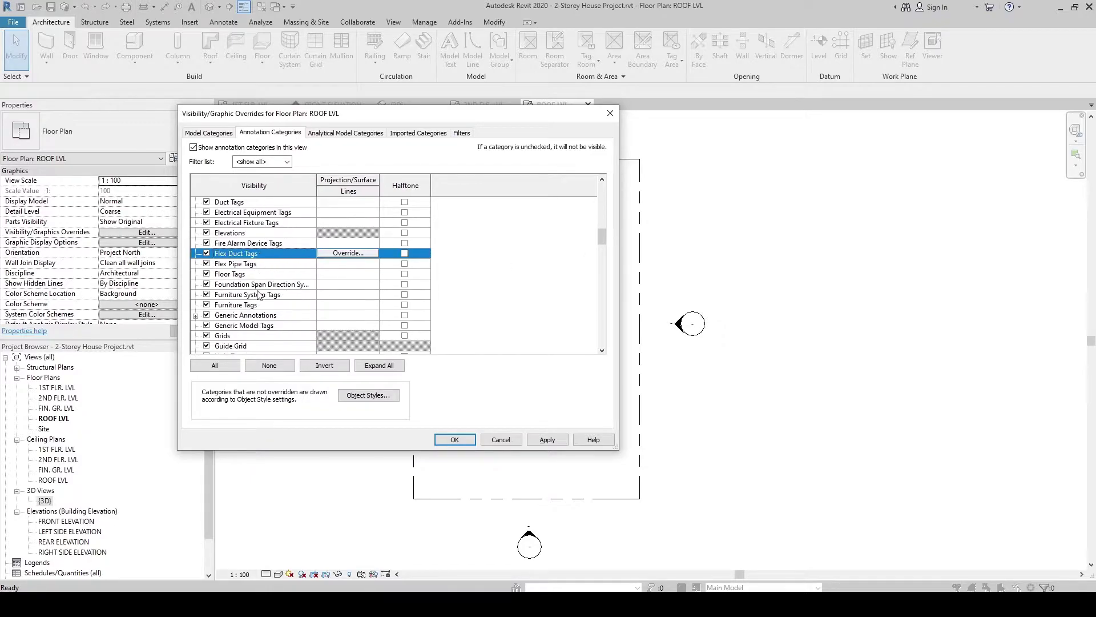
{"action": "scroll", "coordinate": [237, 330], "scroll_direction": "down", "scroll_amount": 1}
{"action": "scroll", "coordinate": [237, 330], "scroll_direction": "up", "scroll_amount": 2}
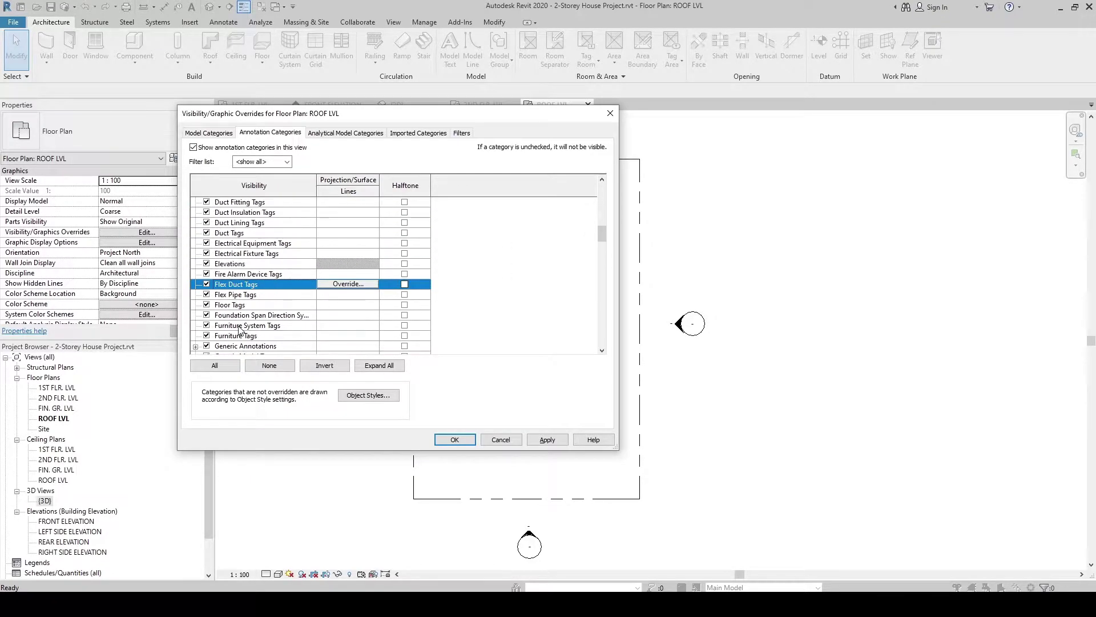
{"action": "left_click", "coordinate": [231, 266]}
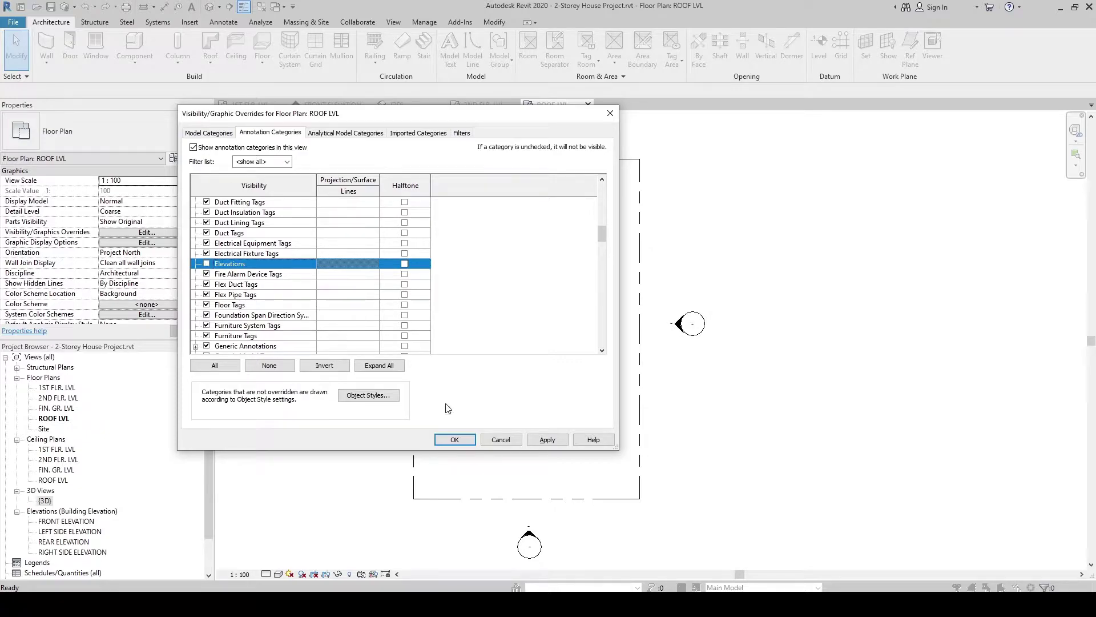
{"action": "left_click", "coordinate": [457, 441]}
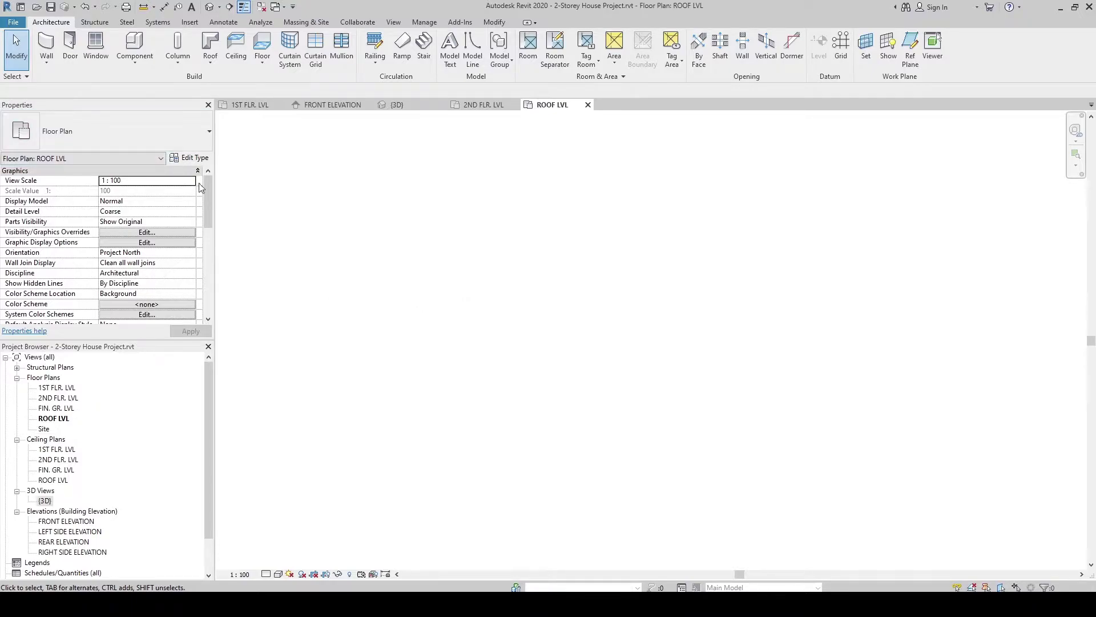
Set the view's Underlay Range Base Level to 2ND FLR. LVL in Properties.
{"action": "left_click_drag", "start_coordinate": [207, 188], "coordinate": [206, 230]}
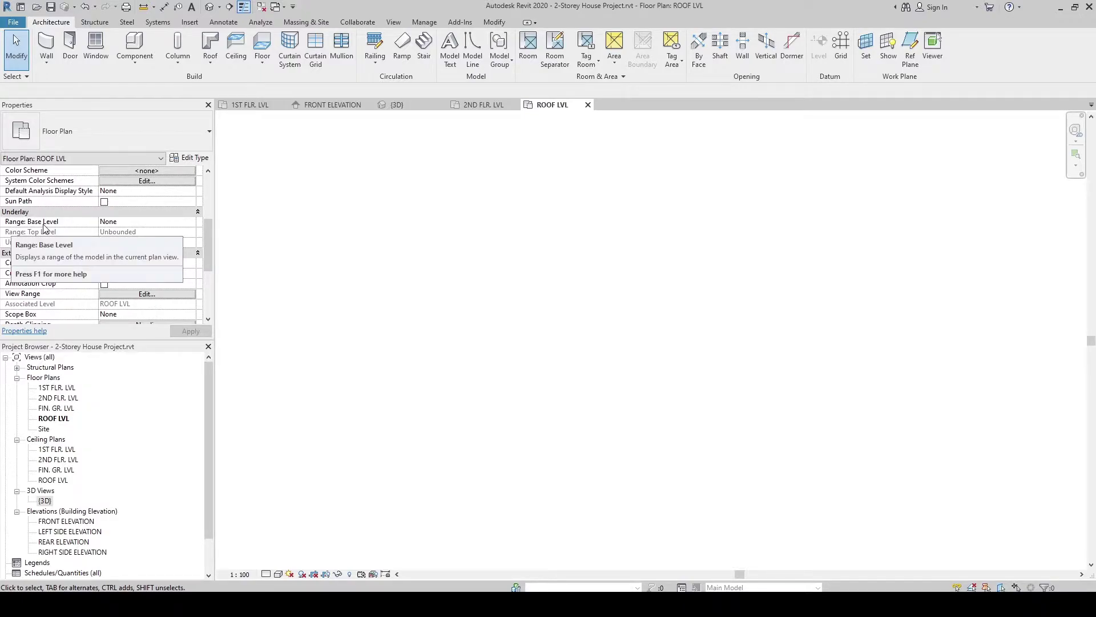
{"action": "left_click", "coordinate": [106, 221]}
{"action": "left_click", "coordinate": [190, 222]}
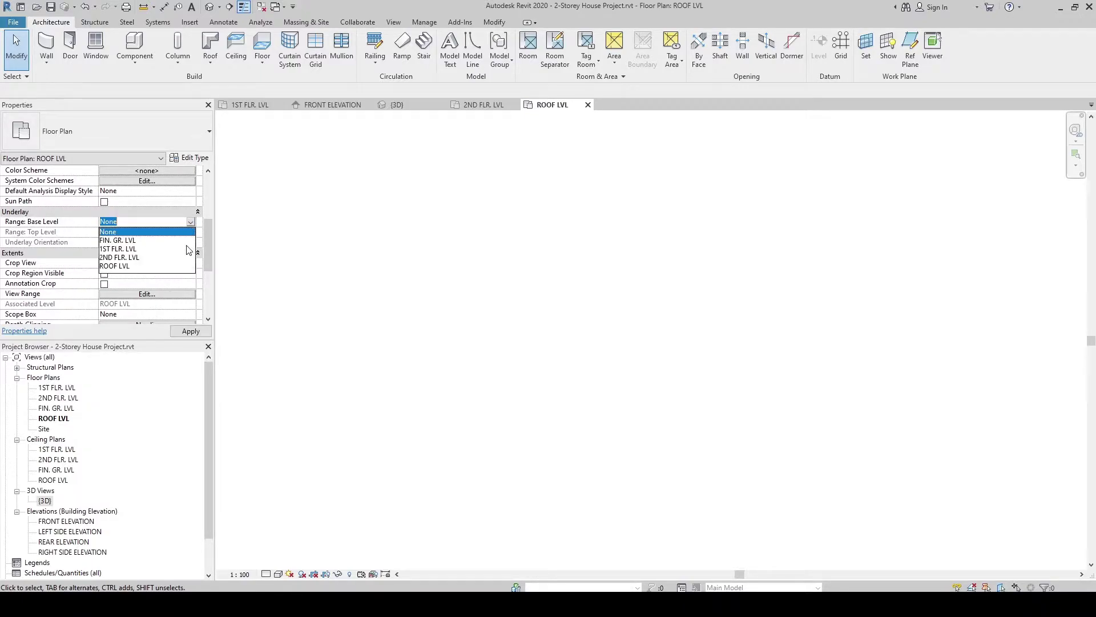
{"action": "left_click", "coordinate": [118, 257]}
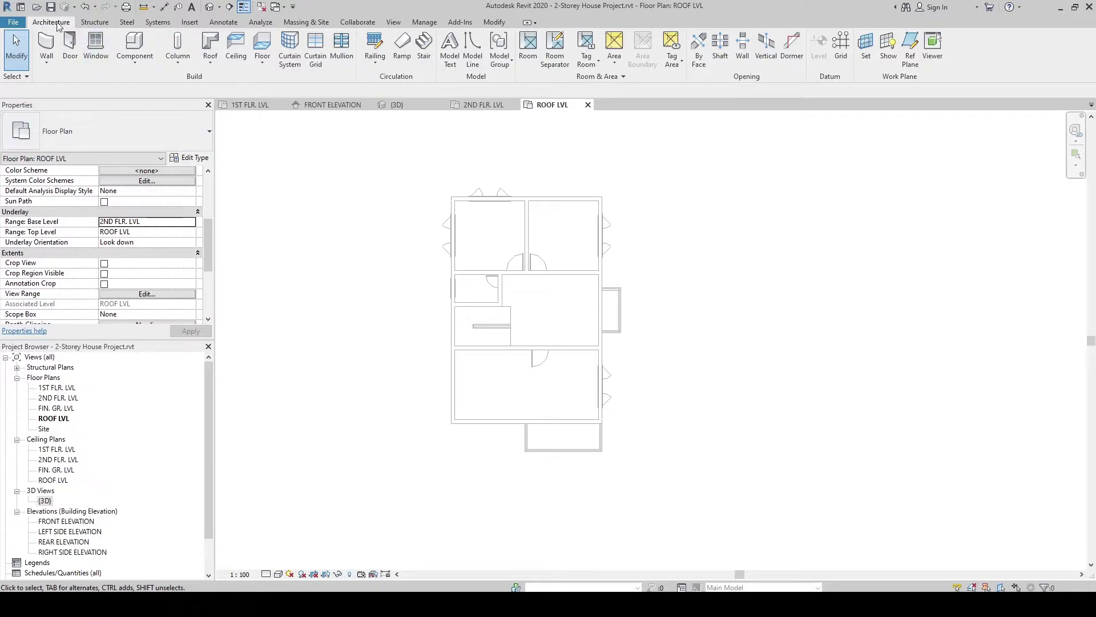
Choose Roof by Footprint from the Architecture tab's Roof dropdown.
{"action": "left_click", "coordinate": [212, 67]}
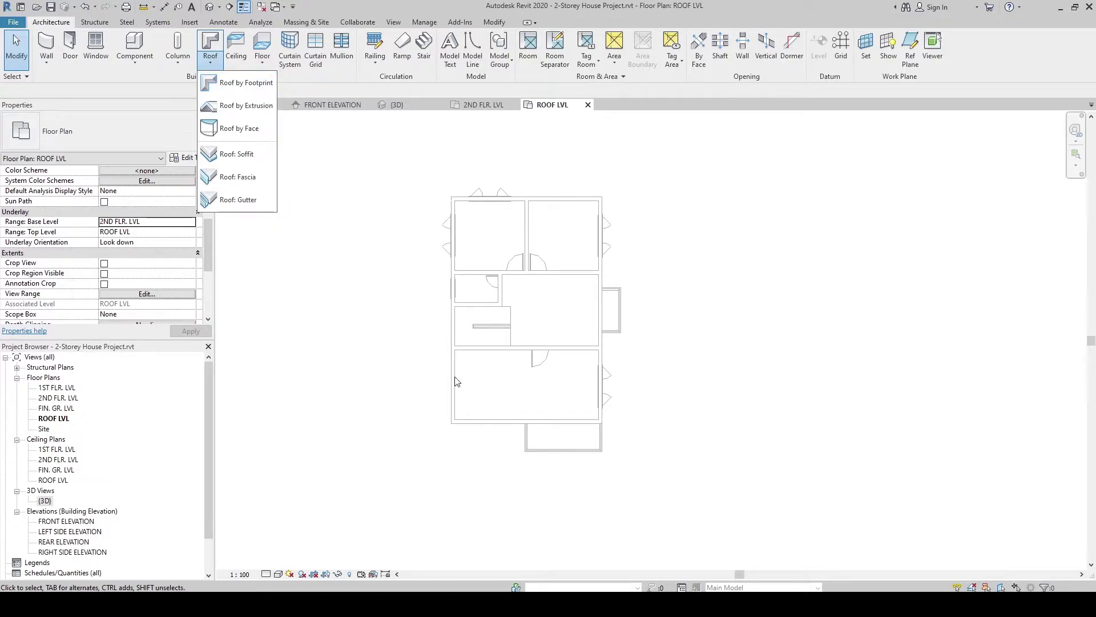
{"action": "left_click", "coordinate": [232, 86]}
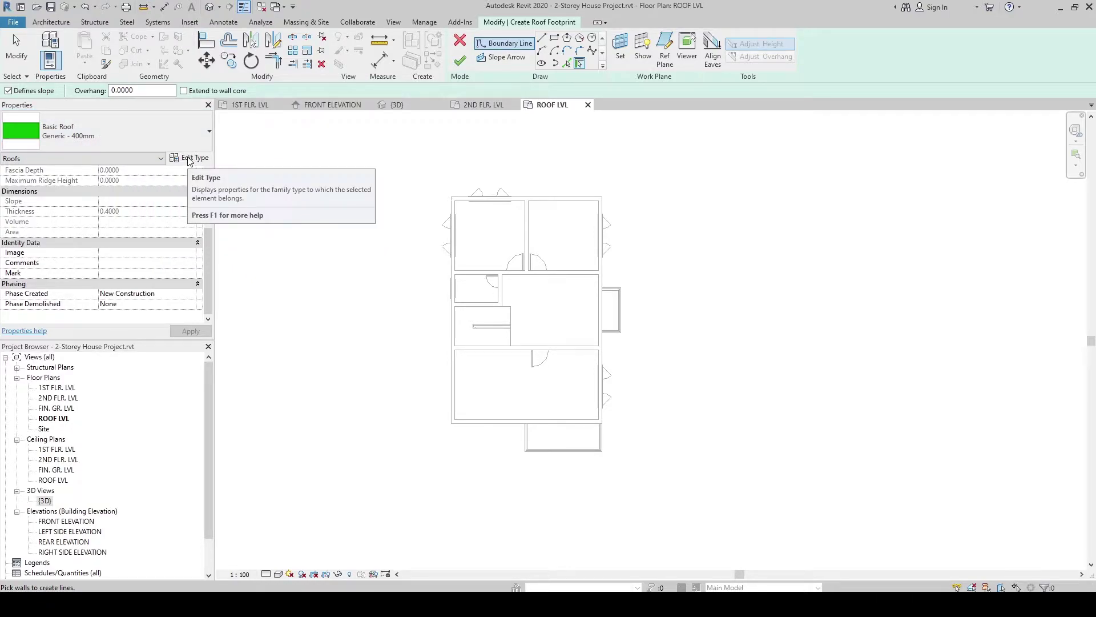
Duplicate the Generic - 400mm roof type as Generic - 300mm and open its Structure layers.
{"action": "left_click", "coordinate": [189, 159]}
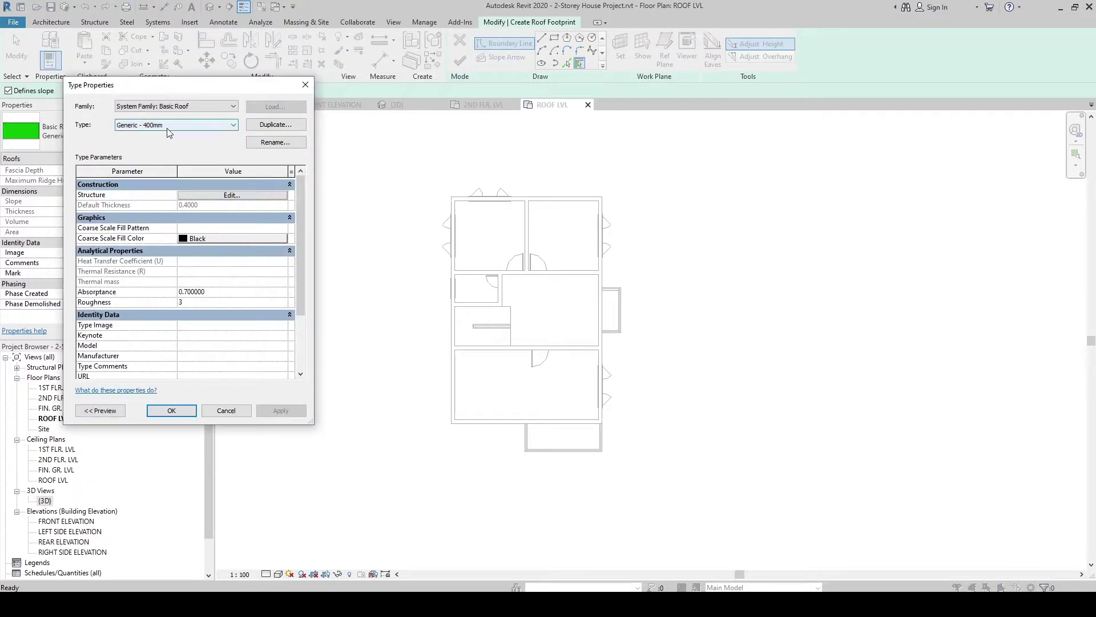
{"action": "left_click", "coordinate": [270, 129]}
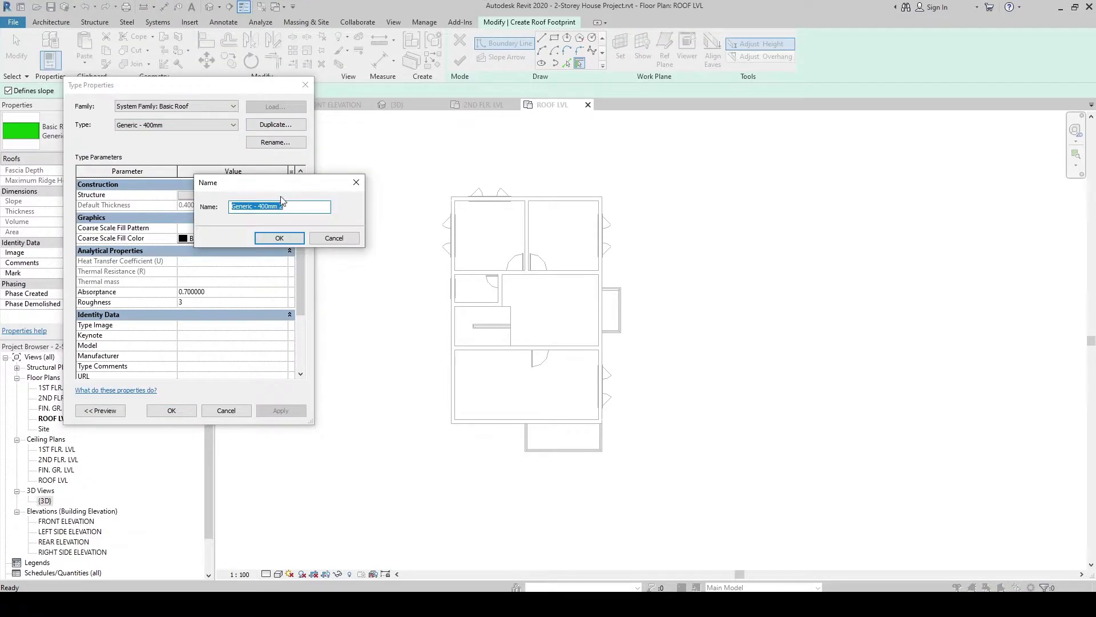
{"action": "left_click", "coordinate": [288, 209]}
{"action": "type", "text": "0"}
{"action": "left_click", "coordinate": [279, 239]}
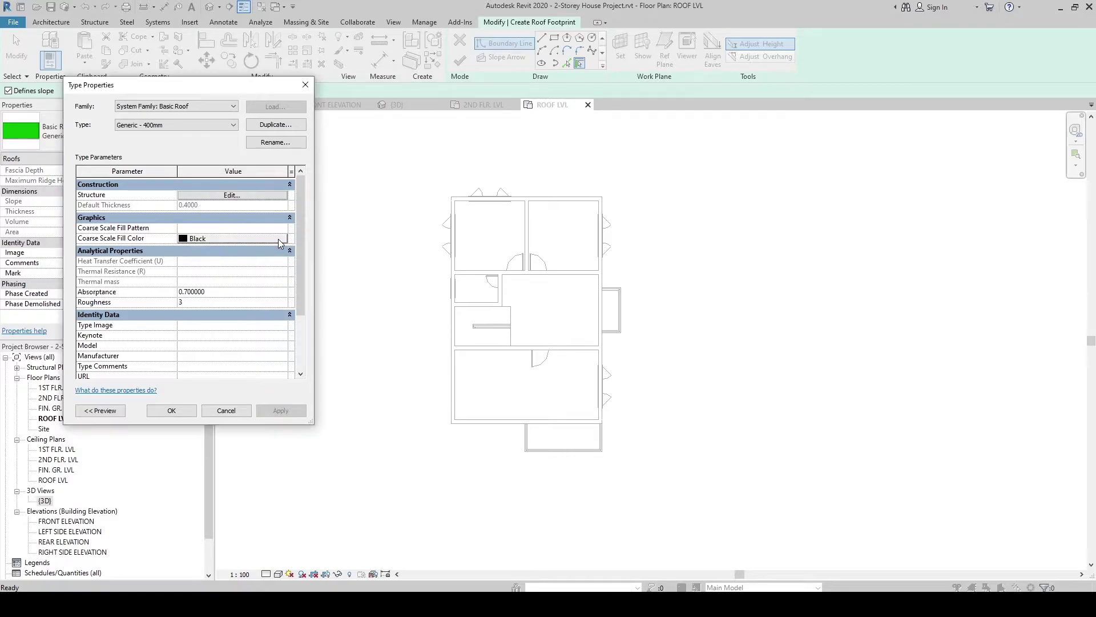
{"action": "left_click", "coordinate": [221, 196]}
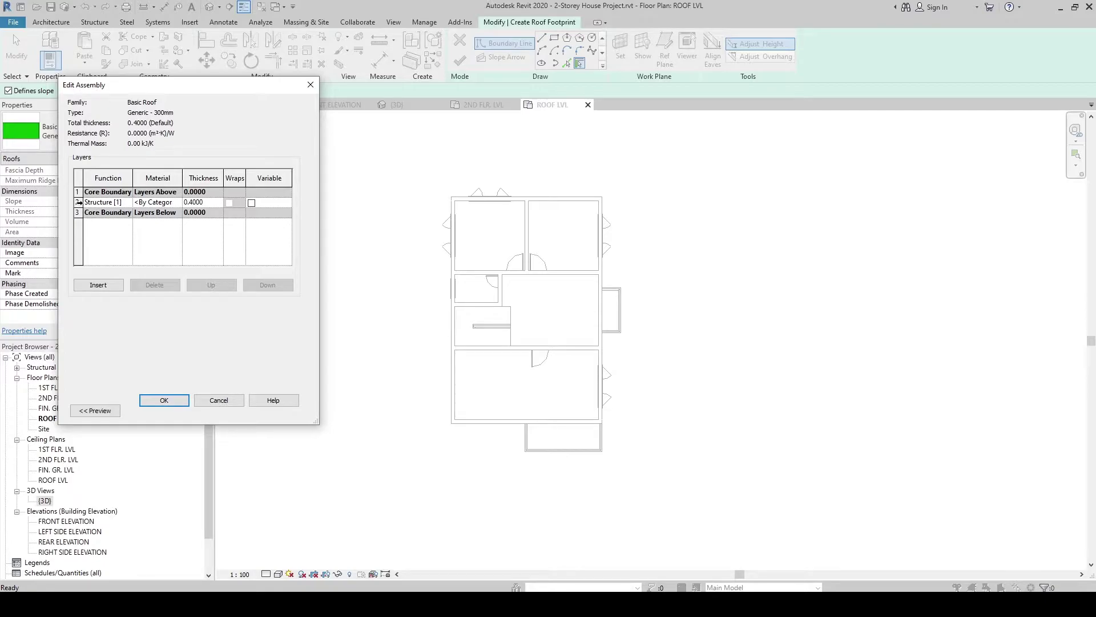
Set the Structure layer thickness to 0.25.
{"action": "left_click", "coordinate": [78, 202]}
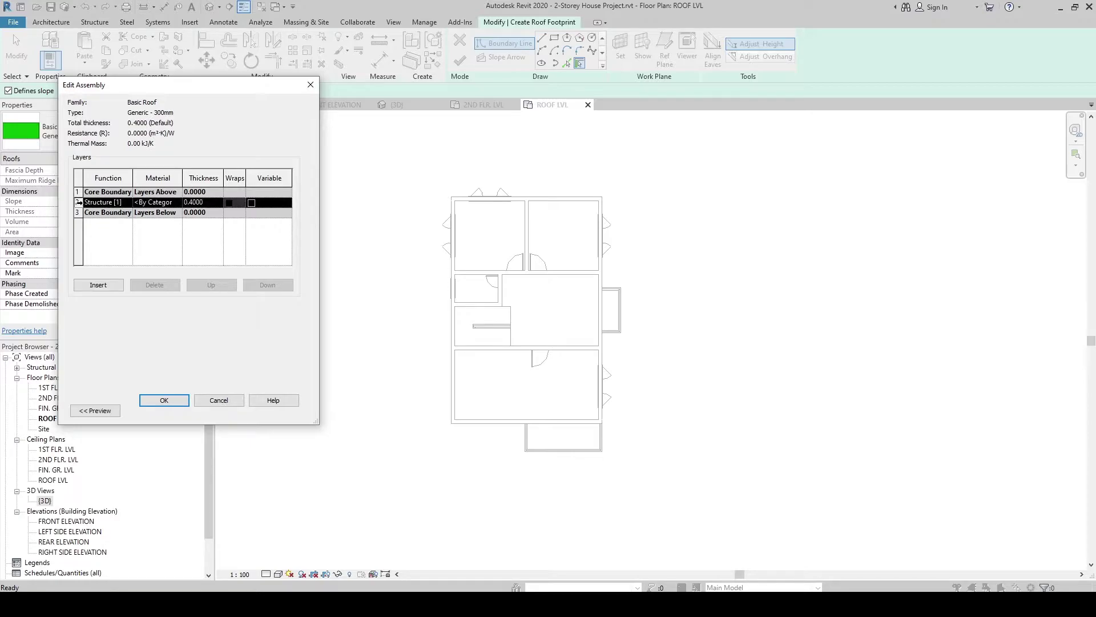
{"action": "left_click", "coordinate": [192, 203]}
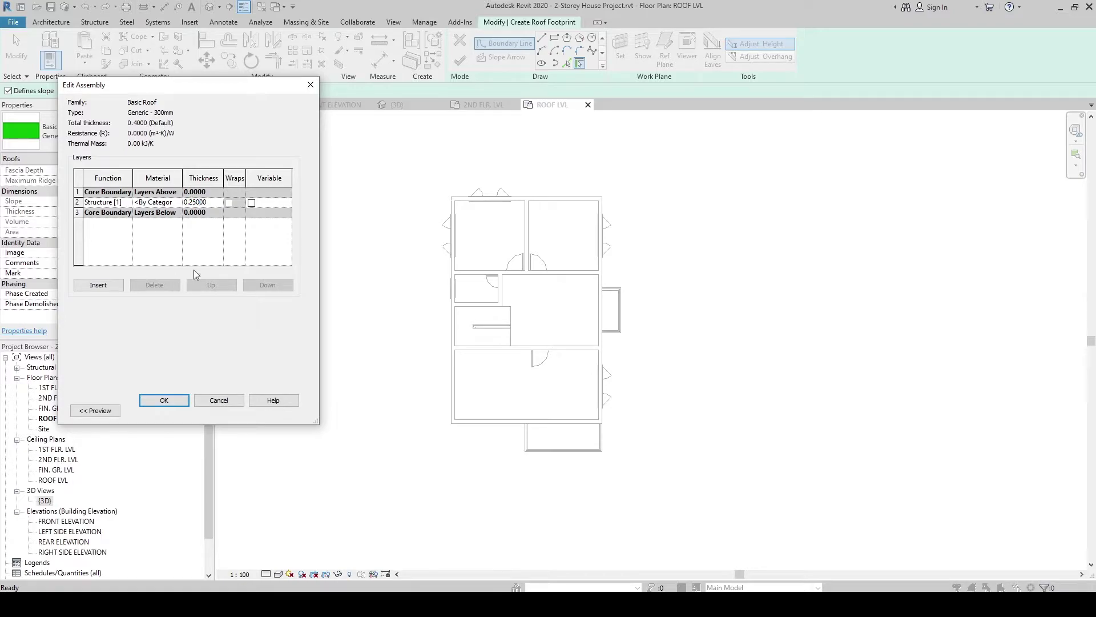
{"action": "key", "text": "Return"}
Insert a Finish 2 [5] layer 0.05 thick above the core and confirm the assembly.
{"action": "left_click", "coordinate": [80, 192]}
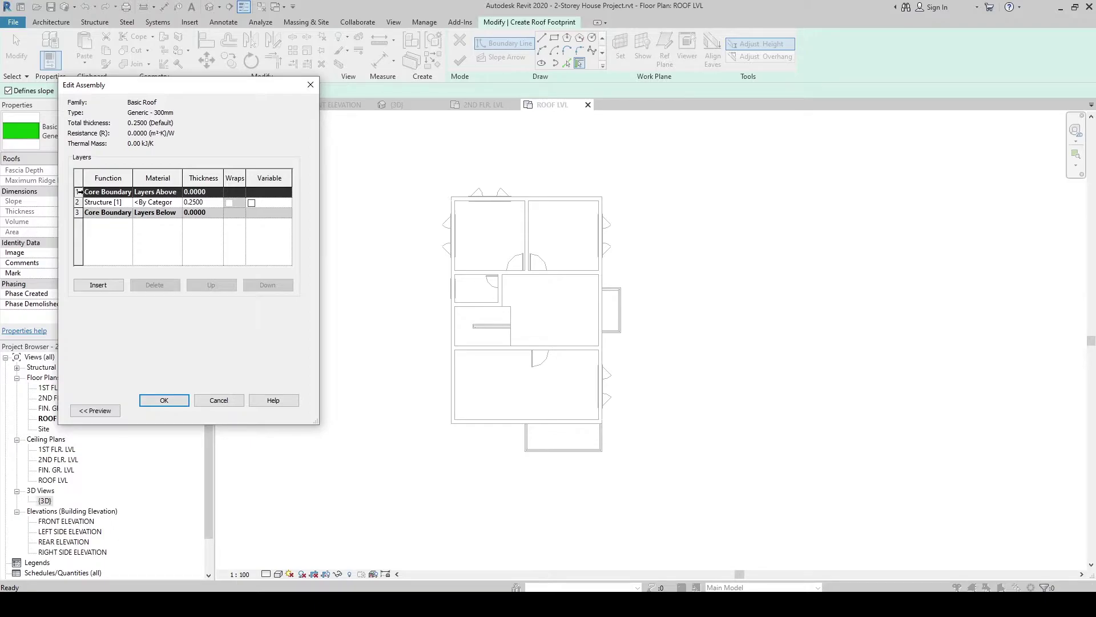
{"action": "left_click", "coordinate": [101, 287]}
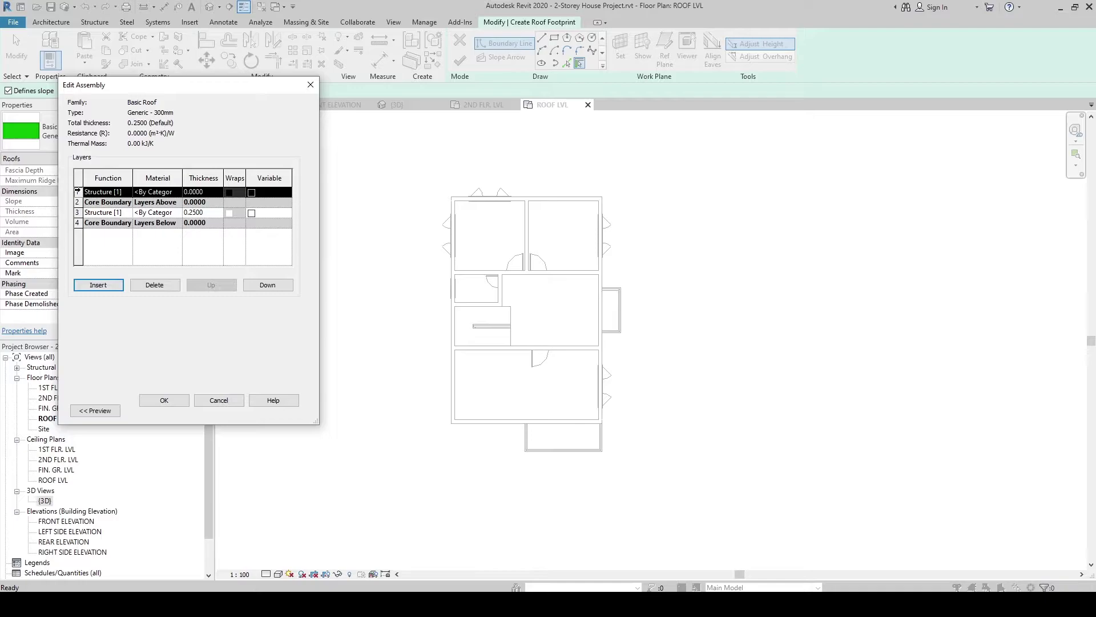
{"action": "left_click", "coordinate": [127, 193]}
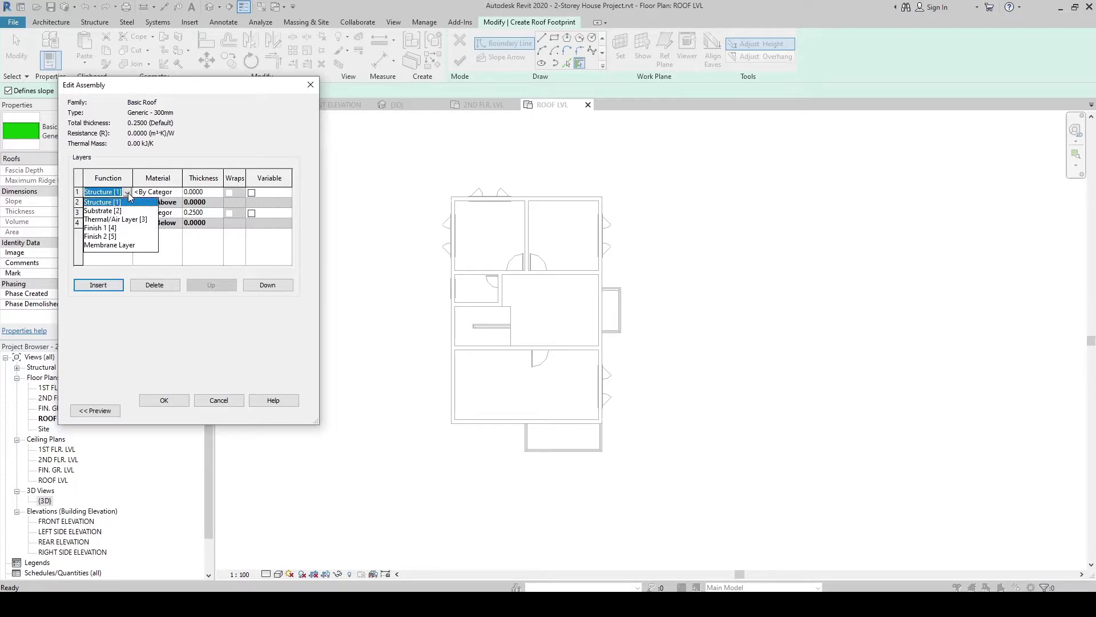
{"action": "left_click", "coordinate": [105, 237]}
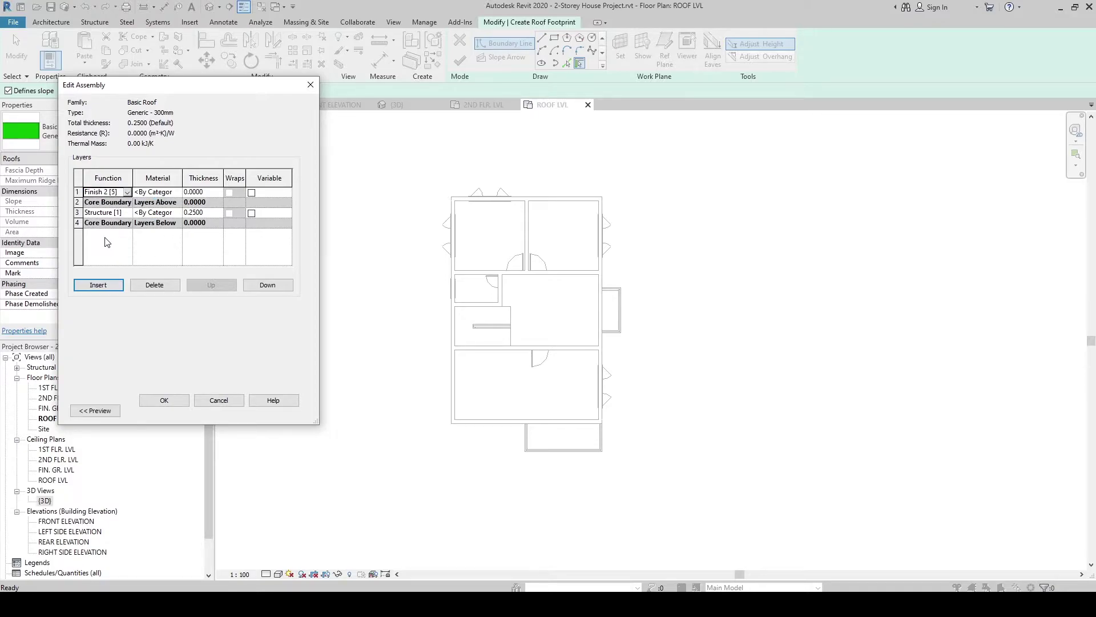
{"action": "left_click", "coordinate": [204, 192]}
{"action": "left_click_drag", "start_coordinate": [204, 192], "coordinate": [192, 193]}
{"action": "type", "text": "5"}
{"action": "key", "text": "Return"}
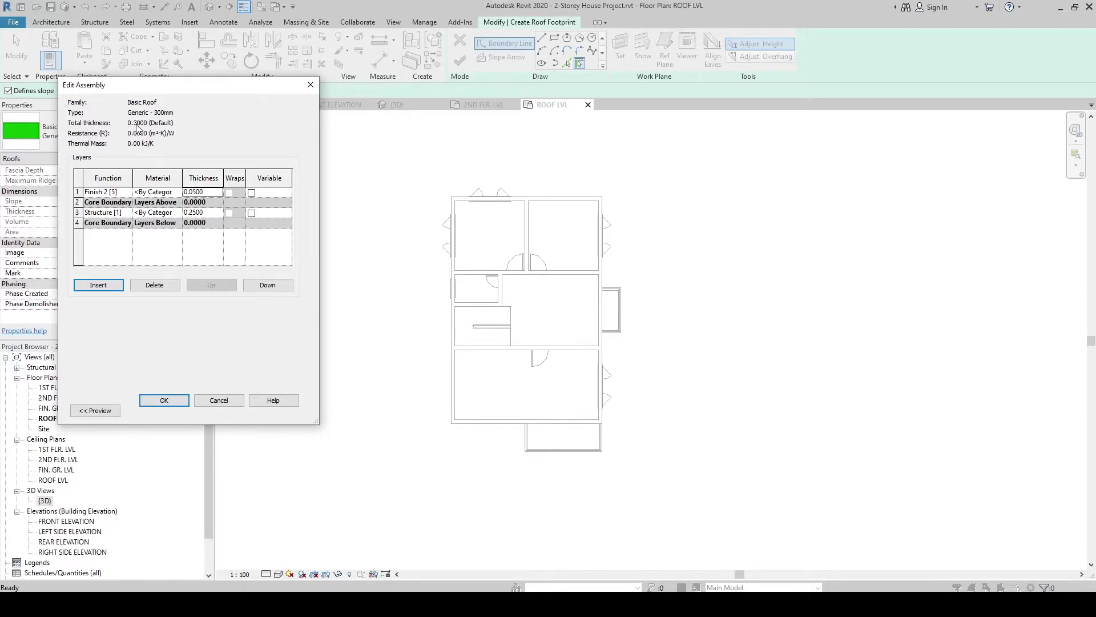
{"action": "left_click", "coordinate": [175, 400]}
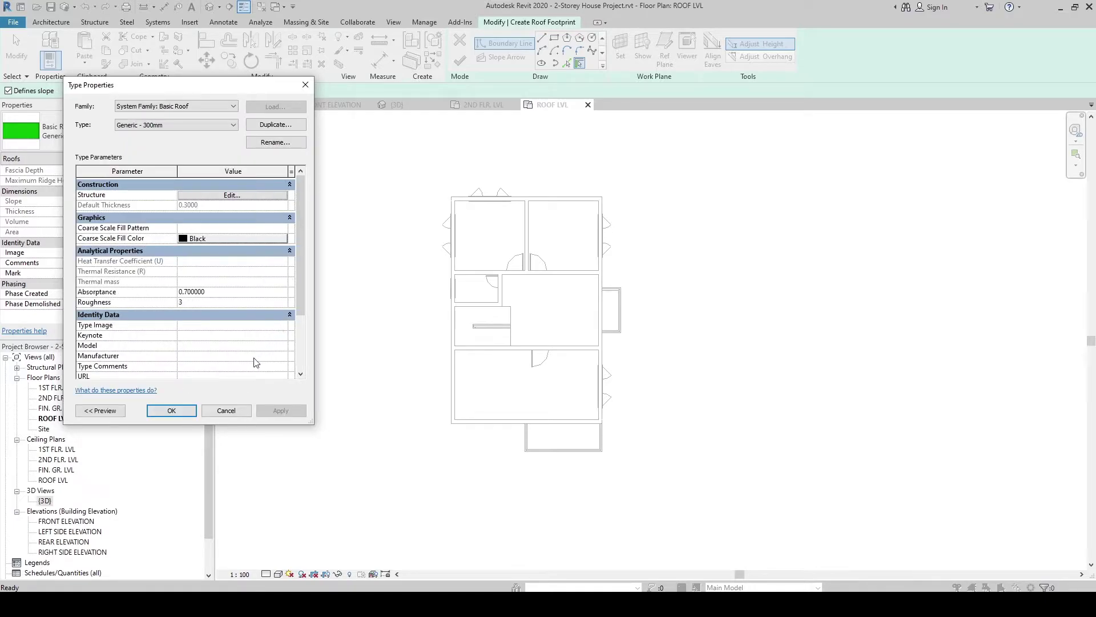
Close Type Properties with OK so the sketch uses Generic - 300mm at 0.3000 thick.
{"action": "left_click", "coordinate": [173, 411]}
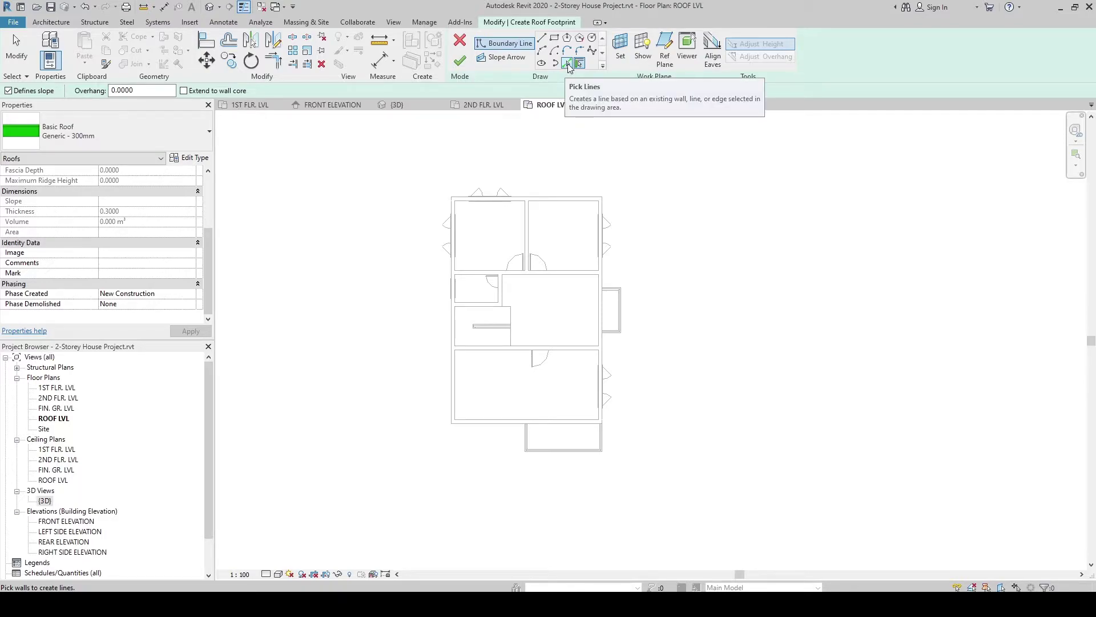
Switch boundary lines to Pick Walls with a 1.2 offset.
{"action": "left_click", "coordinate": [568, 64]}
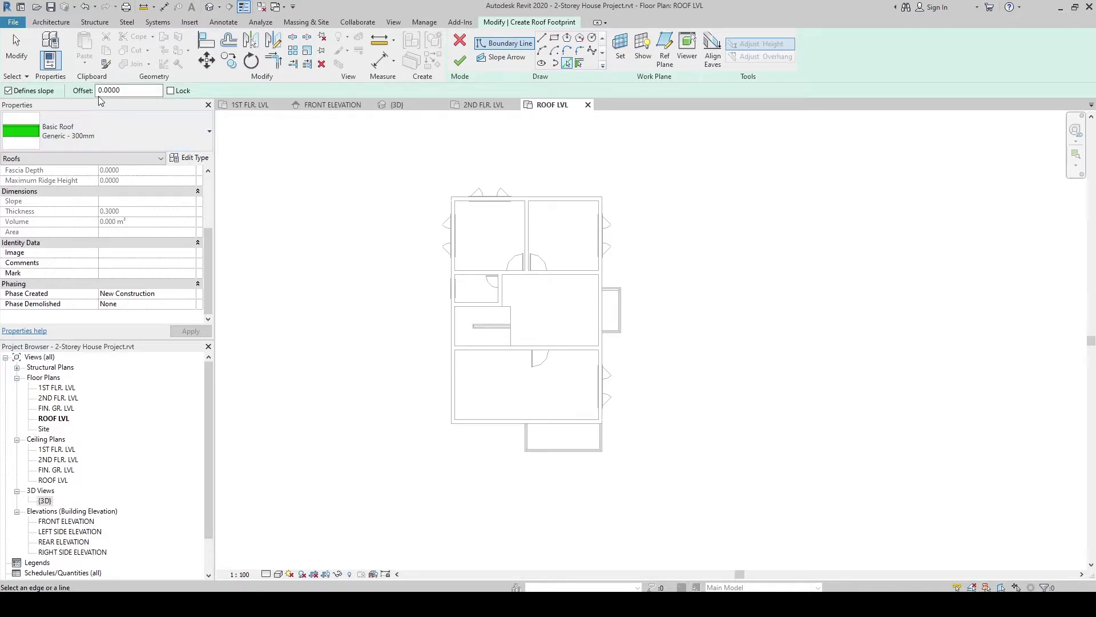
{"action": "left_click_drag", "start_coordinate": [129, 92], "coordinate": [84, 92]}
{"action": "type", "text": "1.2"}
{"action": "key", "text": "Return"}
Pick the top, left and bottom exterior walls as roof boundary edges.
{"action": "scroll", "coordinate": [525, 187], "scroll_direction": "up", "scroll_amount": 5}
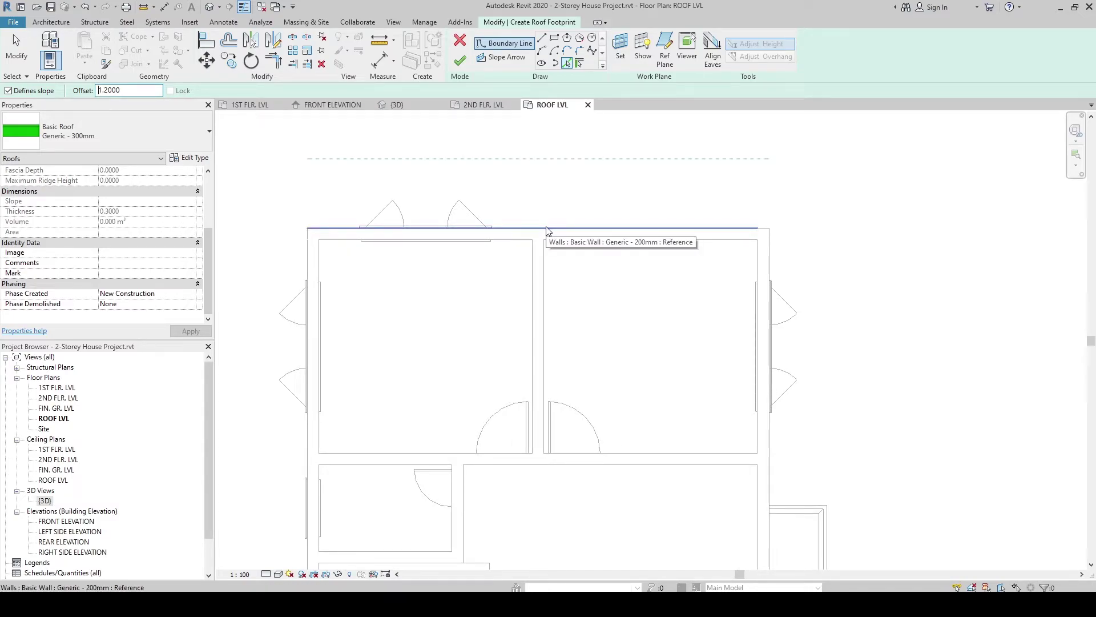
{"action": "left_click", "coordinate": [547, 229]}
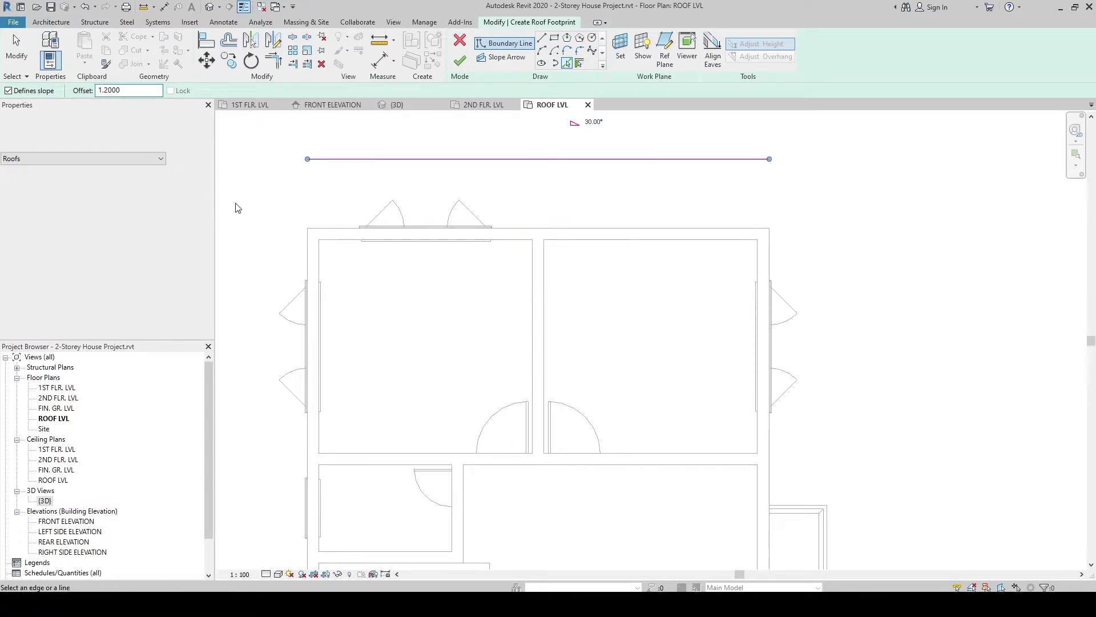
{"action": "middle_click_drag", "start_coordinate": [234, 206], "coordinate": [338, 183]}
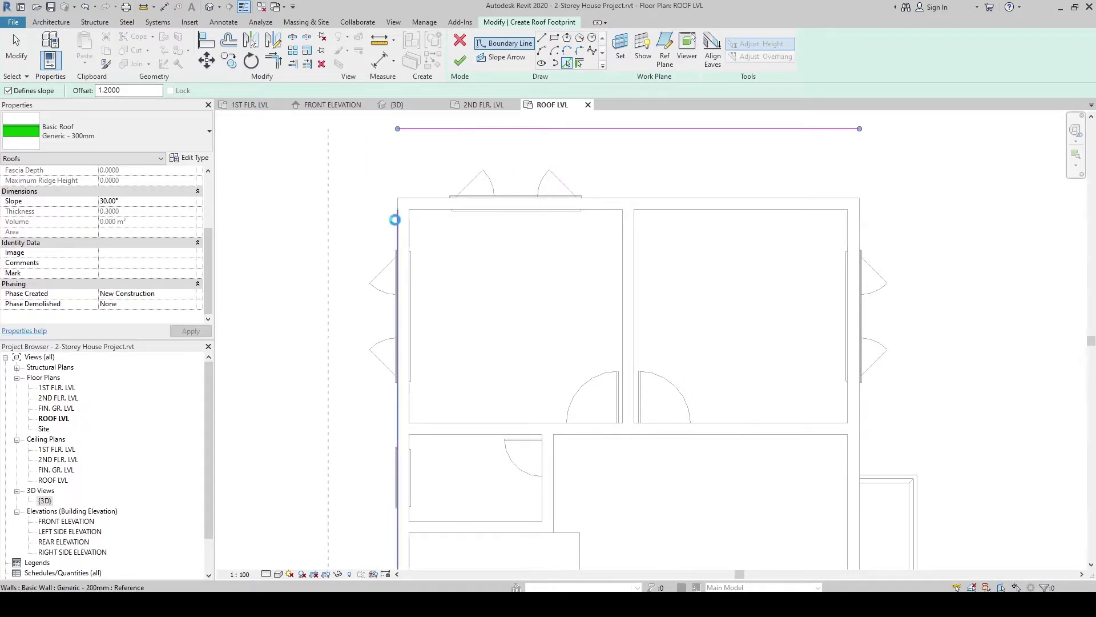
{"action": "left_click", "coordinate": [395, 219]}
{"action": "scroll", "coordinate": [394, 219], "scroll_direction": "down", "scroll_amount": 2}
{"action": "scroll", "coordinate": [390, 281], "scroll_direction": "down", "scroll_amount": 1}
{"action": "middle_click_drag", "start_coordinate": [390, 281], "coordinate": [397, 137]}
{"action": "middle_click_drag", "start_coordinate": [408, 383], "coordinate": [411, 222]}
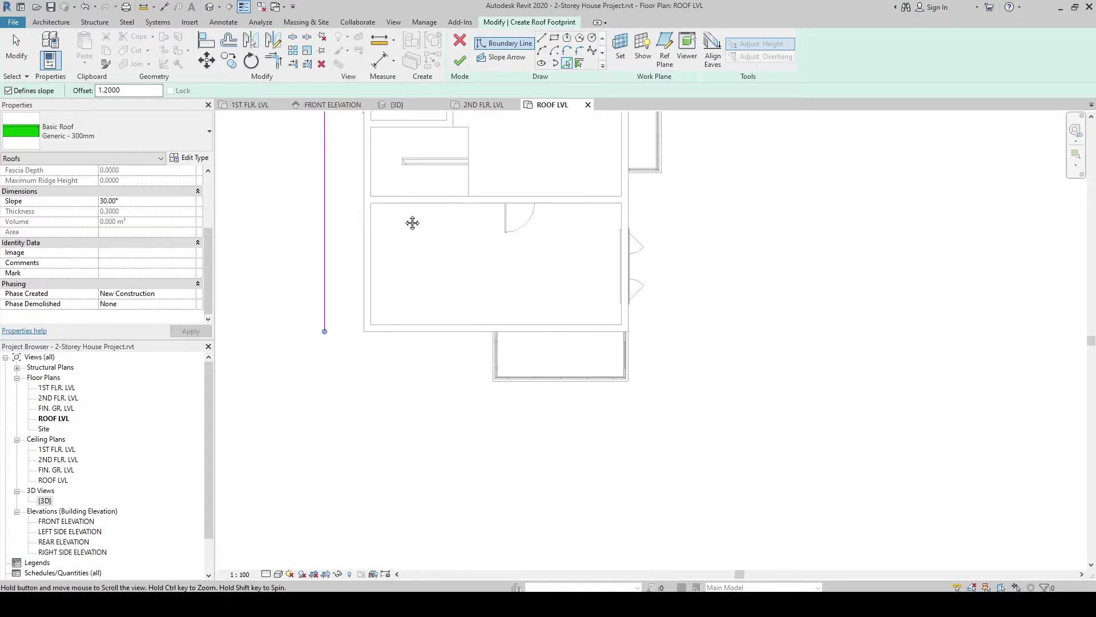
{"action": "left_click", "coordinate": [394, 333]}
Pick the porch side, porch front and right walls as edges, then stop picking.
{"action": "scroll", "coordinate": [477, 365], "scroll_direction": "up", "scroll_amount": 5}
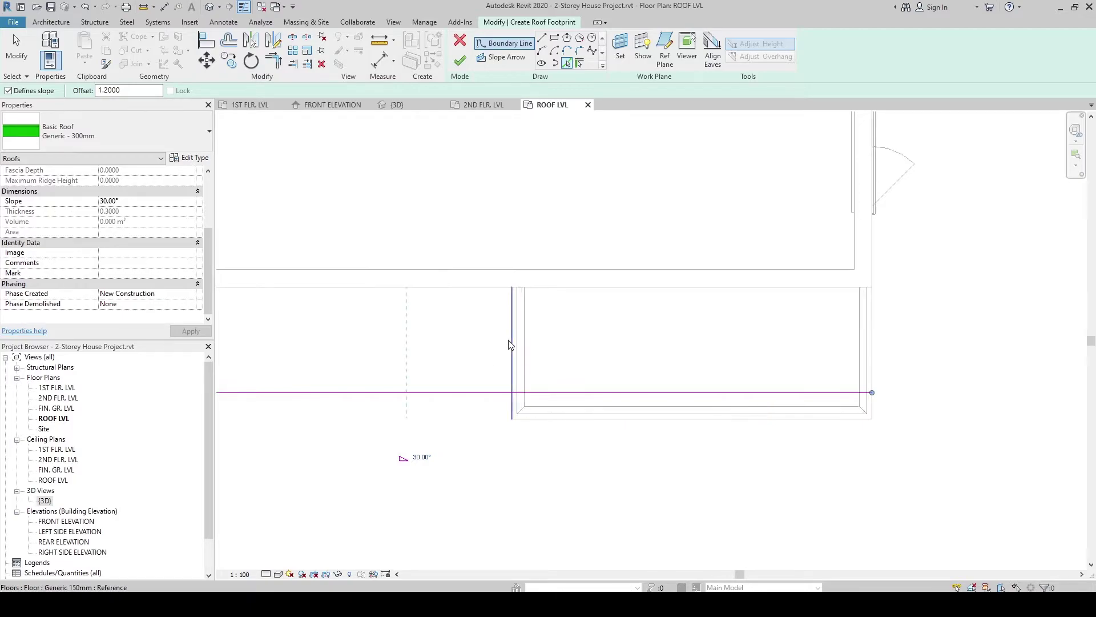
{"action": "left_click", "coordinate": [506, 348]}
{"action": "left_click", "coordinate": [572, 425]}
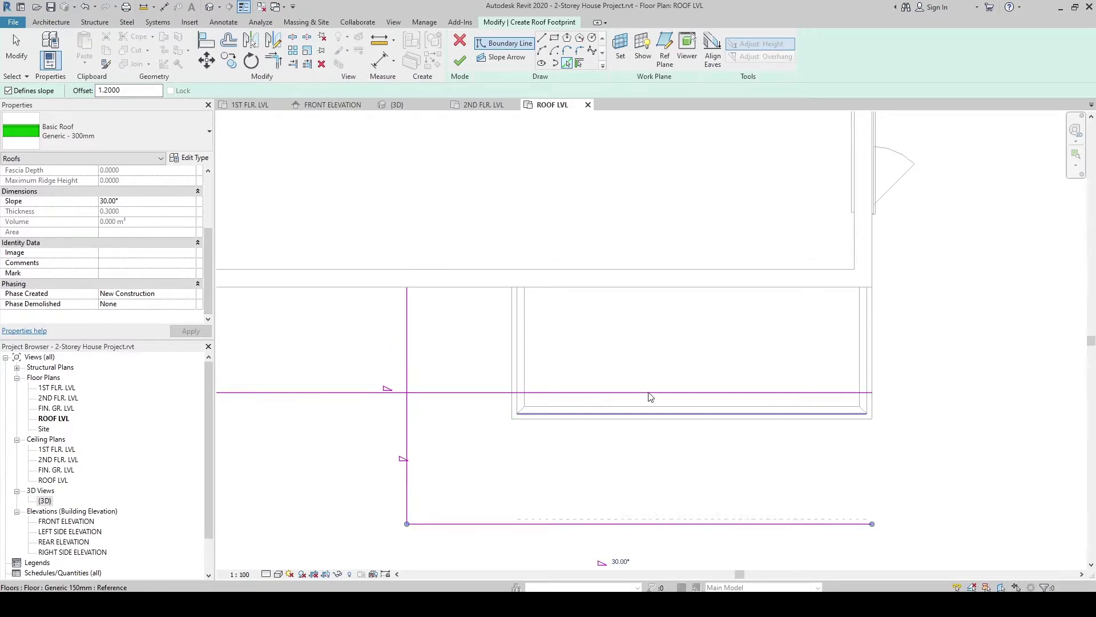
{"action": "middle_click_drag", "start_coordinate": [598, 425], "coordinate": [341, 410]}
{"action": "scroll", "coordinate": [548, 357], "scroll_direction": "down", "scroll_amount": 2}
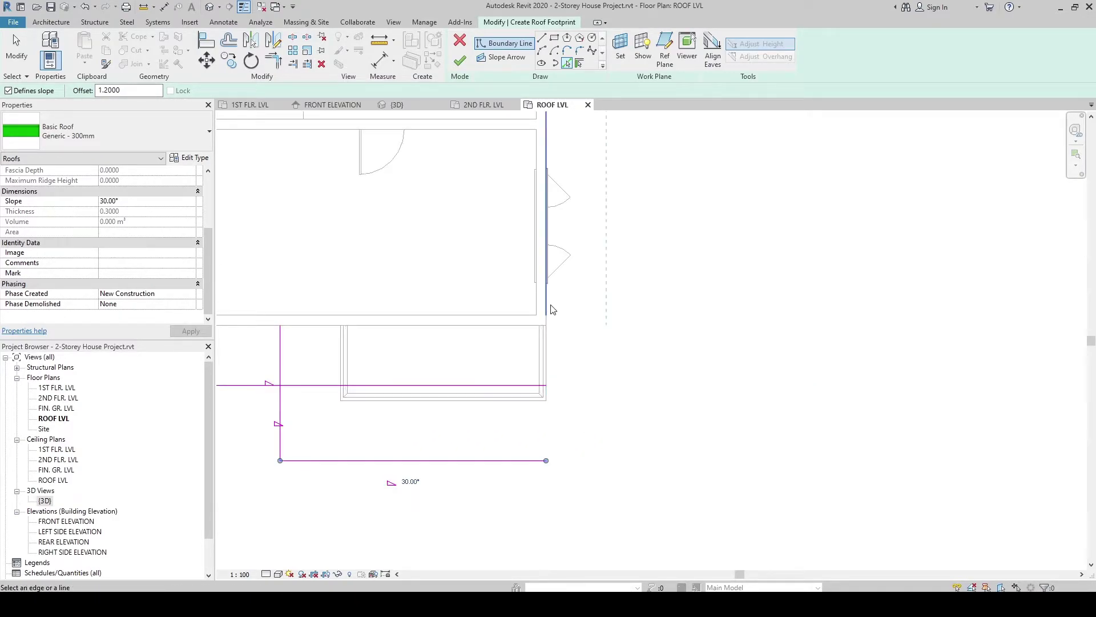
{"action": "left_click", "coordinate": [548, 308]}
{"action": "scroll", "coordinate": [575, 413], "scroll_direction": "down", "scroll_amount": 4}
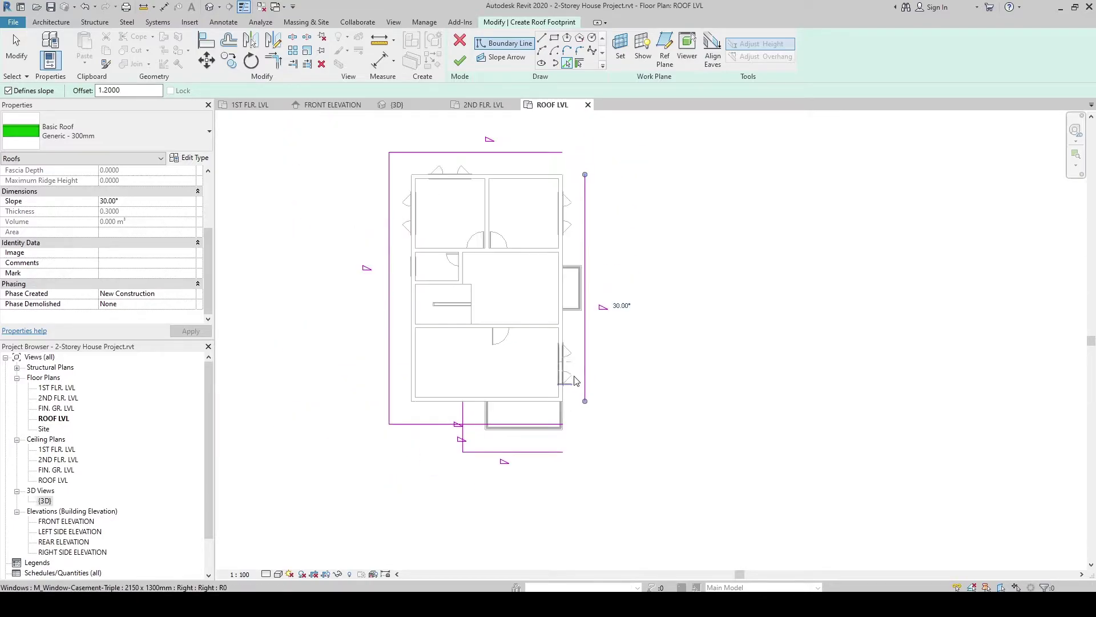
{"action": "scroll", "coordinate": [648, 309], "scroll_direction": "up", "scroll_amount": 2}
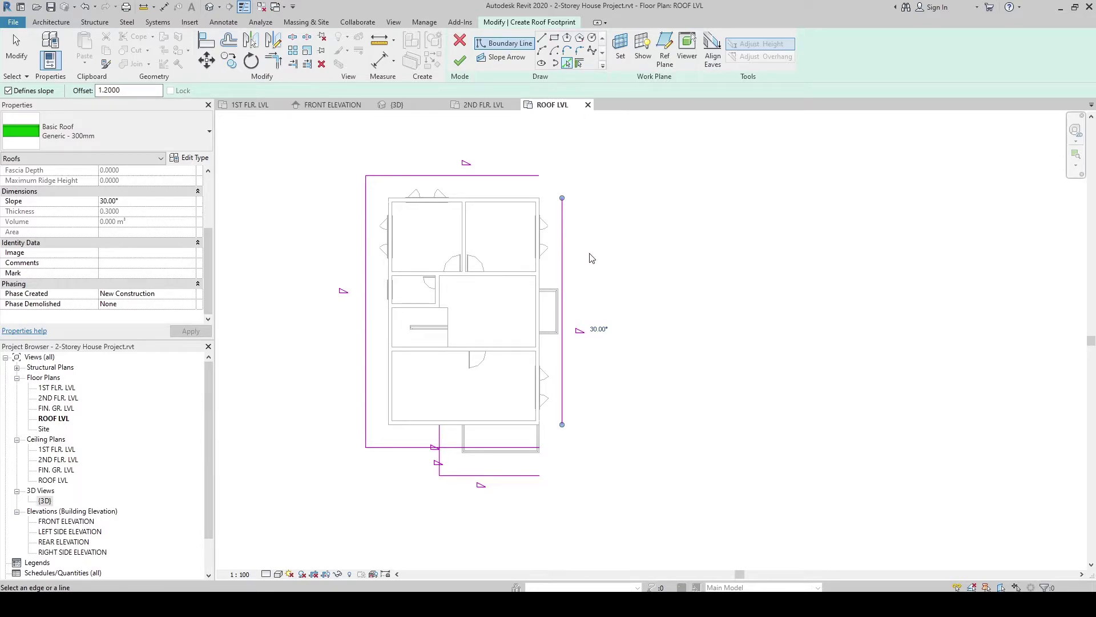
{"action": "key", "text": "Escape"}
{"action": "key", "text": "Escape"}
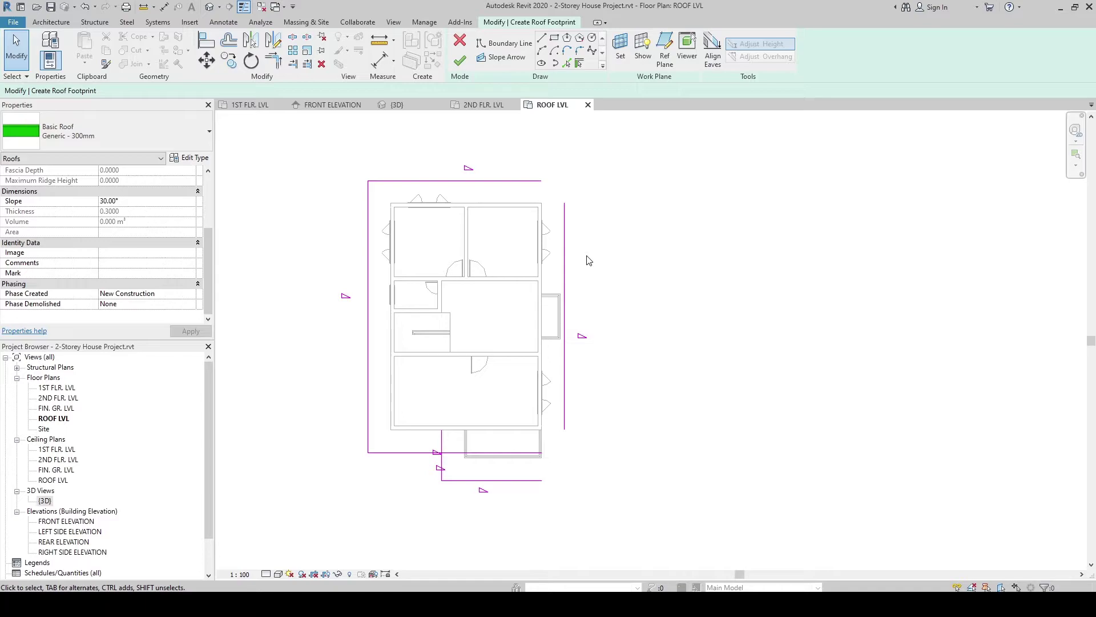
Use TR to close the top-right and bottom-right boundary corners.
{"action": "key", "text": "t"}
{"action": "key", "text": "r"}
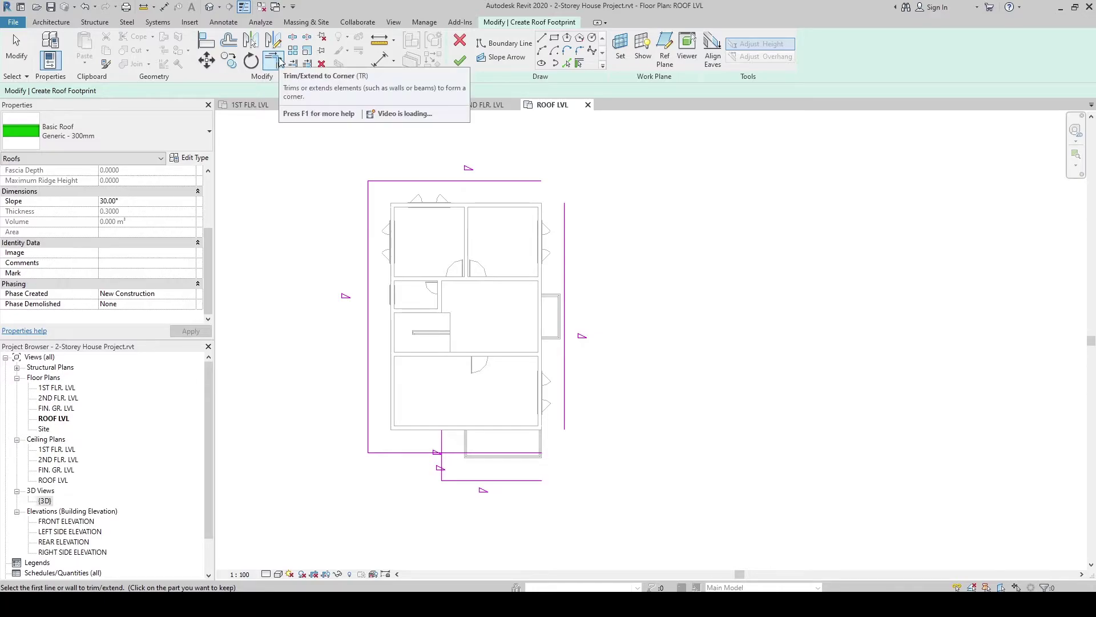
{"action": "scroll", "coordinate": [590, 193], "scroll_direction": "up", "scroll_amount": 3}
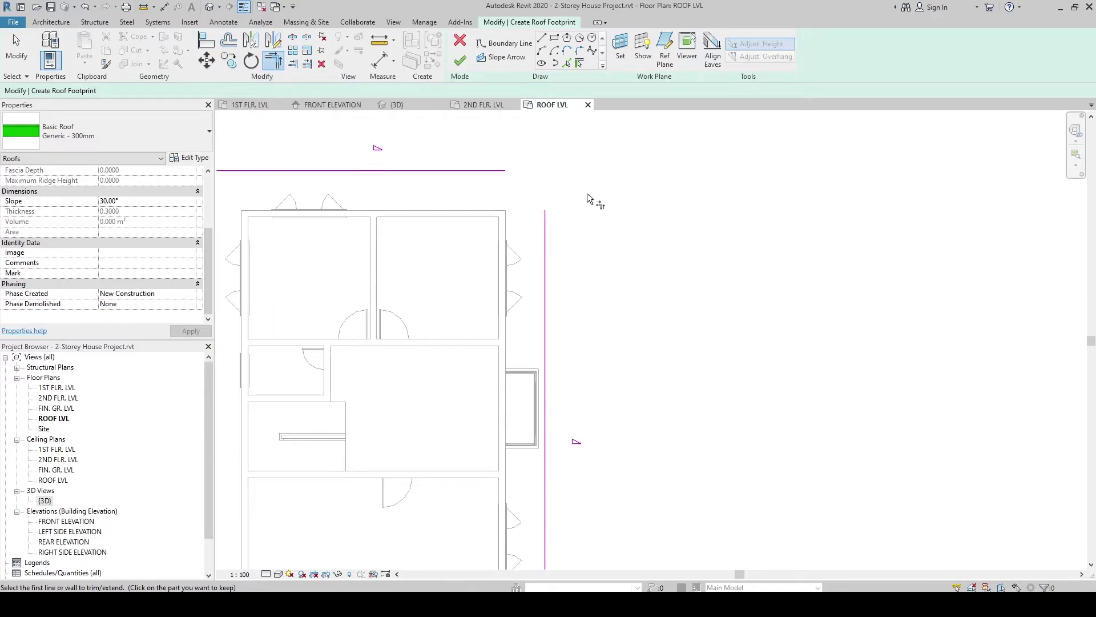
{"action": "left_click", "coordinate": [545, 263]}
{"action": "left_click", "coordinate": [481, 170]}
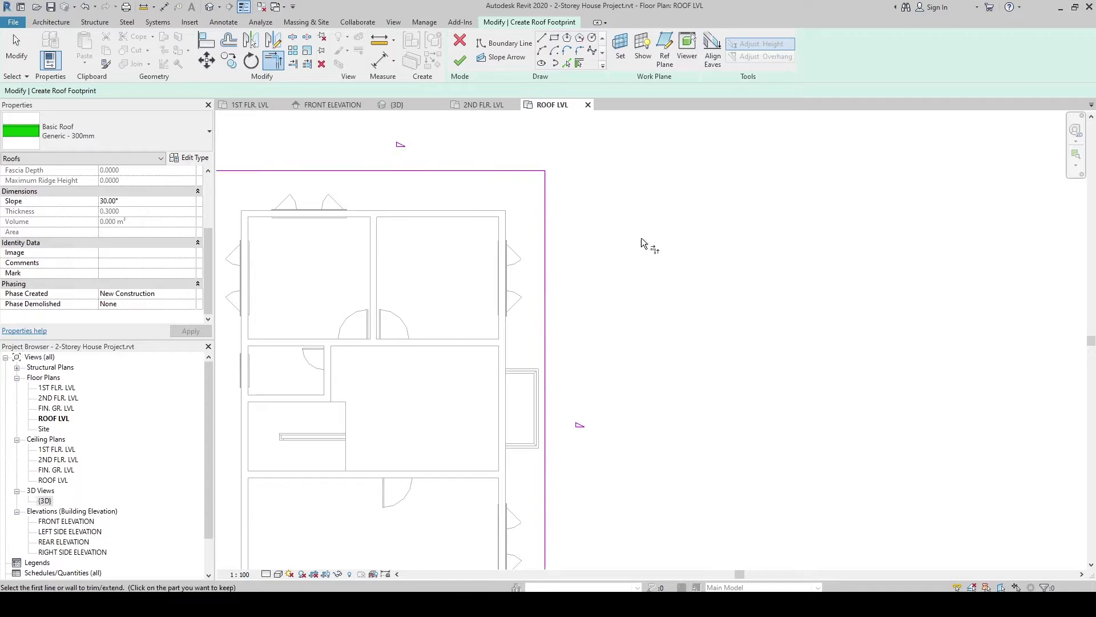
{"action": "scroll", "coordinate": [643, 243], "scroll_direction": "down", "scroll_amount": 2}
{"action": "middle_click_drag", "start_coordinate": [609, 335], "coordinate": [618, 307]}
{"action": "scroll", "coordinate": [607, 318], "scroll_direction": "up", "scroll_amount": 3}
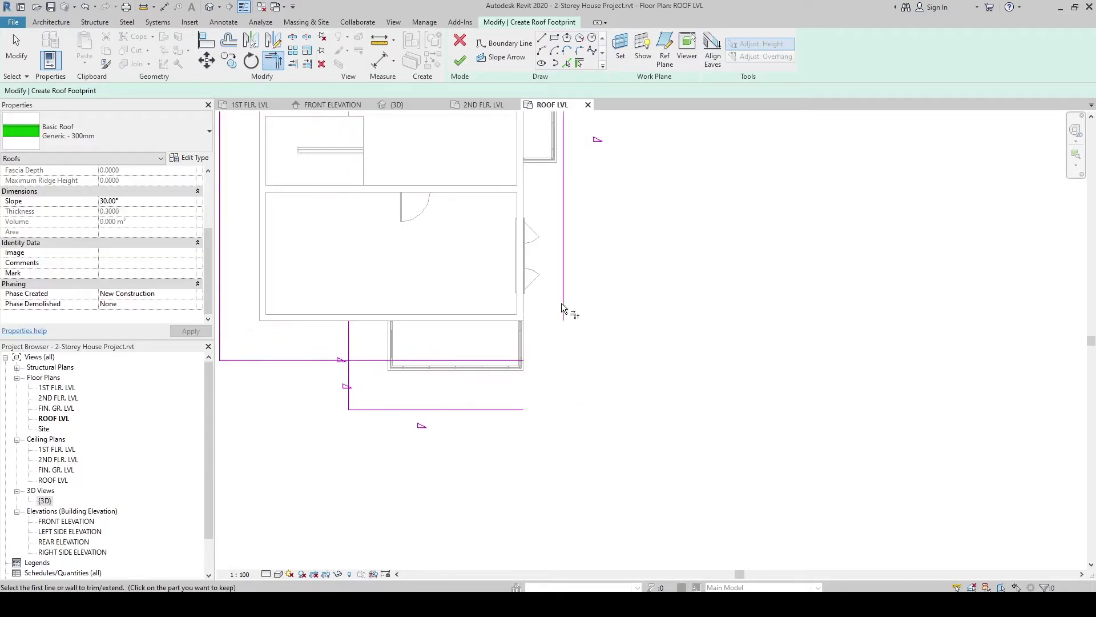
{"action": "left_click", "coordinate": [562, 297]}
{"action": "left_click", "coordinate": [463, 409]}
Close the porch corner with Trim/Extend, then end the trimming.
{"action": "middle_click_drag", "start_coordinate": [464, 409], "coordinate": [676, 392]}
{"action": "left_click", "coordinate": [528, 346]}
{"action": "left_click", "coordinate": [561, 365]}
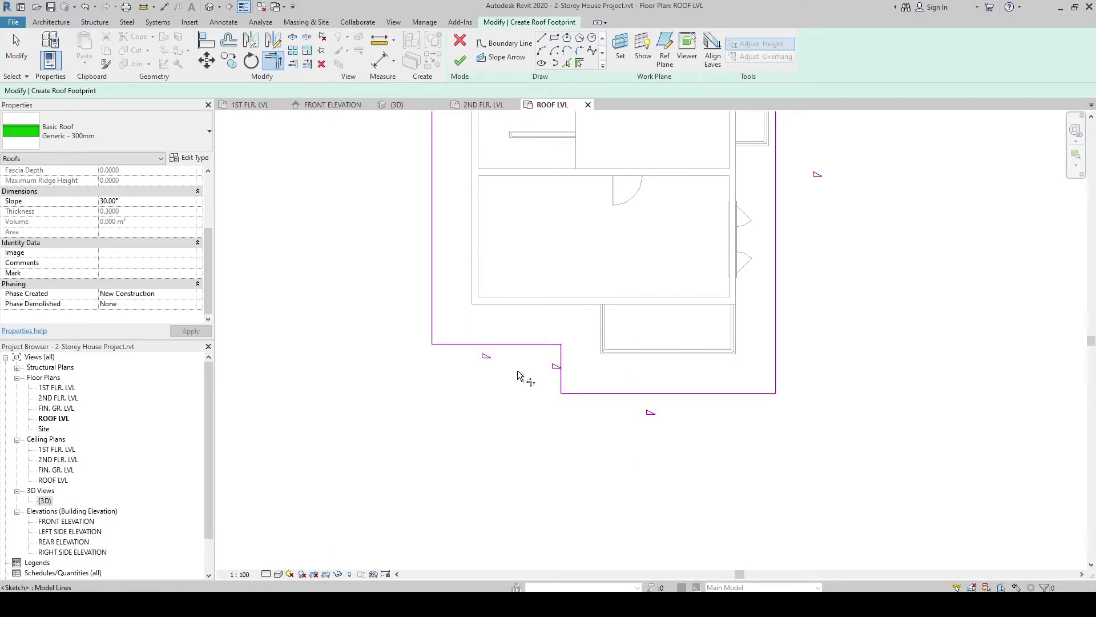
{"action": "middle_click_drag", "start_coordinate": [517, 371], "coordinate": [523, 387]}
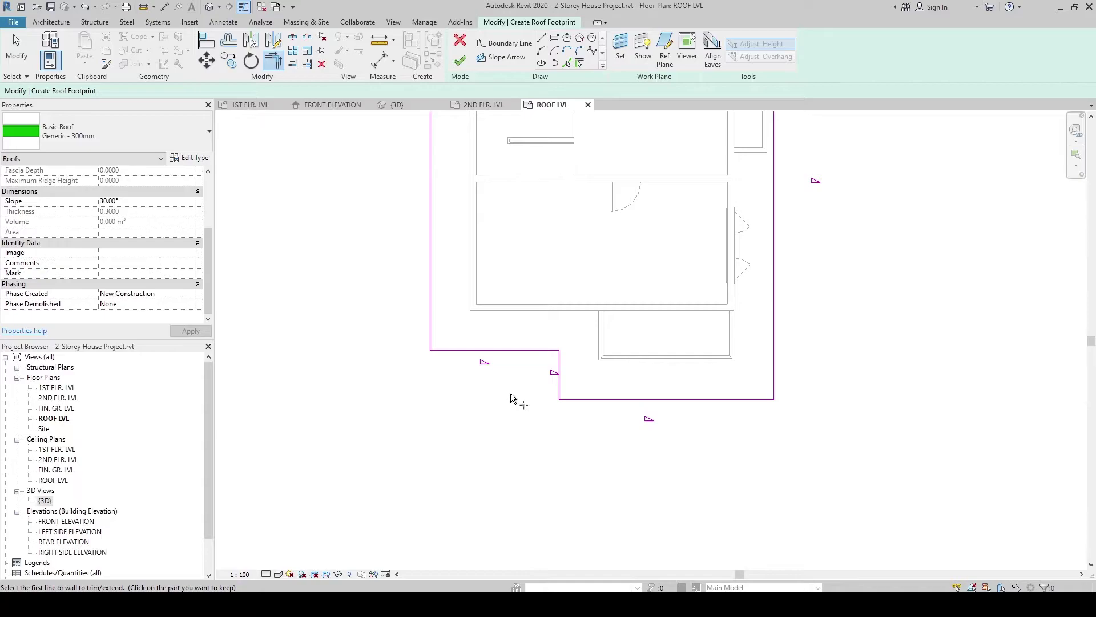
{"action": "key", "text": "Escape"}
{"action": "scroll", "coordinate": [504, 417], "scroll_direction": "down", "scroll_amount": 1}
{"action": "scroll", "coordinate": [499, 434], "scroll_direction": "down", "scroll_amount": 3}
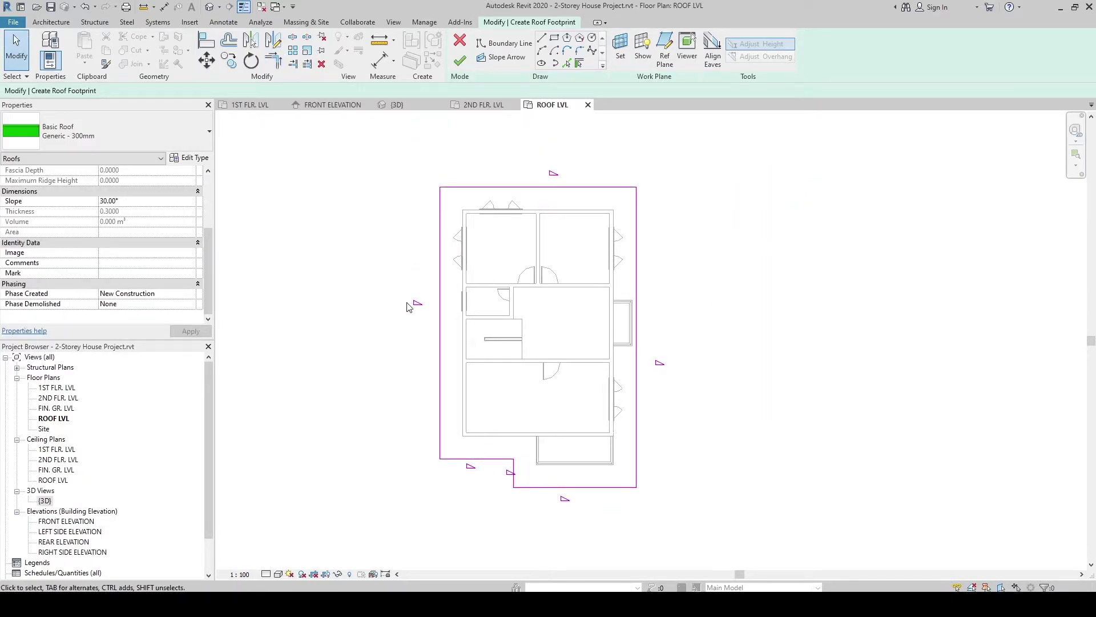
{"action": "left_click_drag", "start_coordinate": [394, 283], "coordinate": [457, 335]}
Change all six boundary lines' slope from 30° to 23° and finish the roof sketch.
{"action": "mouse_move", "coordinate": [703, 166]}
{"action": "left_mouse_down"}
{"action": "mouse_move", "coordinate": [657, 188]}
{"action": "mouse_move", "coordinate": [466, 459]}
{"action": "mouse_move", "coordinate": [420, 505]}
{"action": "mouse_move", "coordinate": [406, 471]}
{"action": "left_mouse_up"}
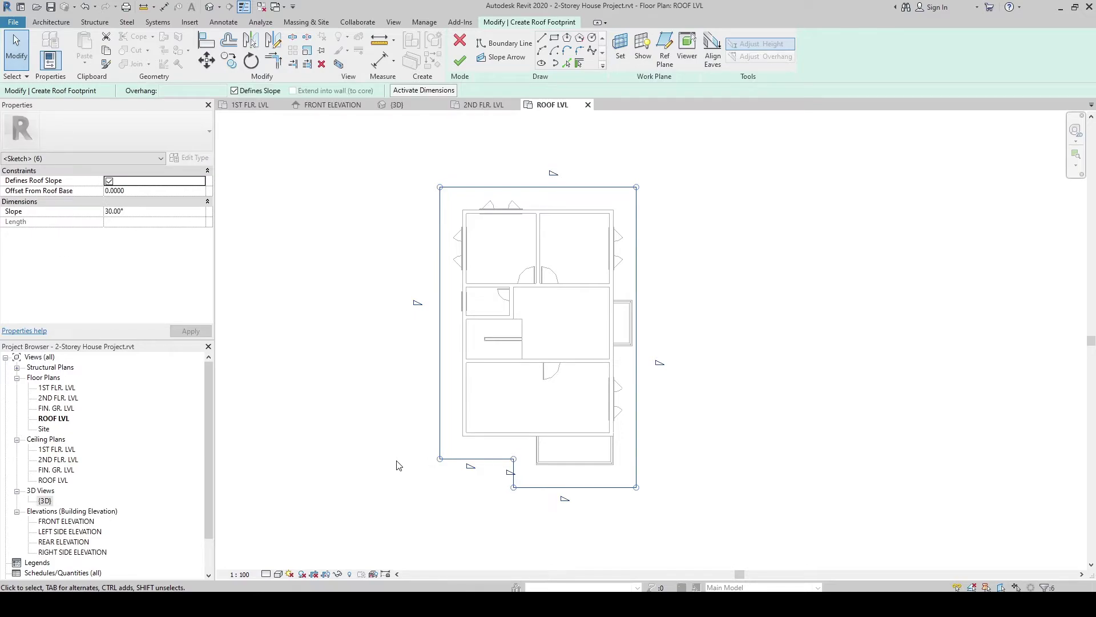
{"action": "left_click", "coordinate": [130, 212]}
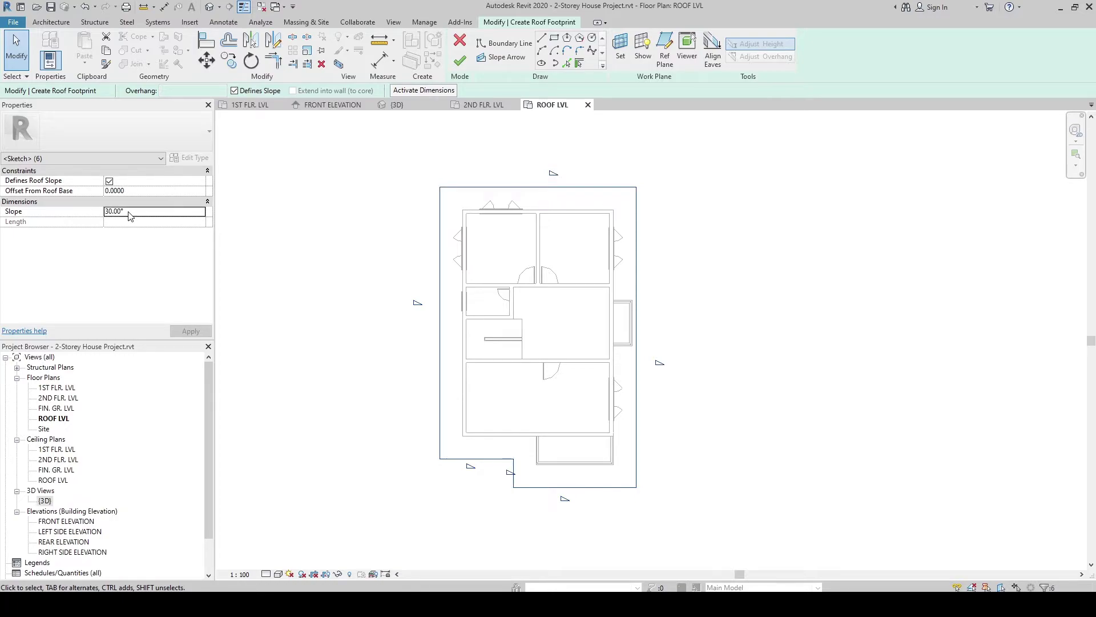
{"action": "left_click_drag", "start_coordinate": [129, 212], "coordinate": [91, 213]}
{"action": "type", "text": "23"}
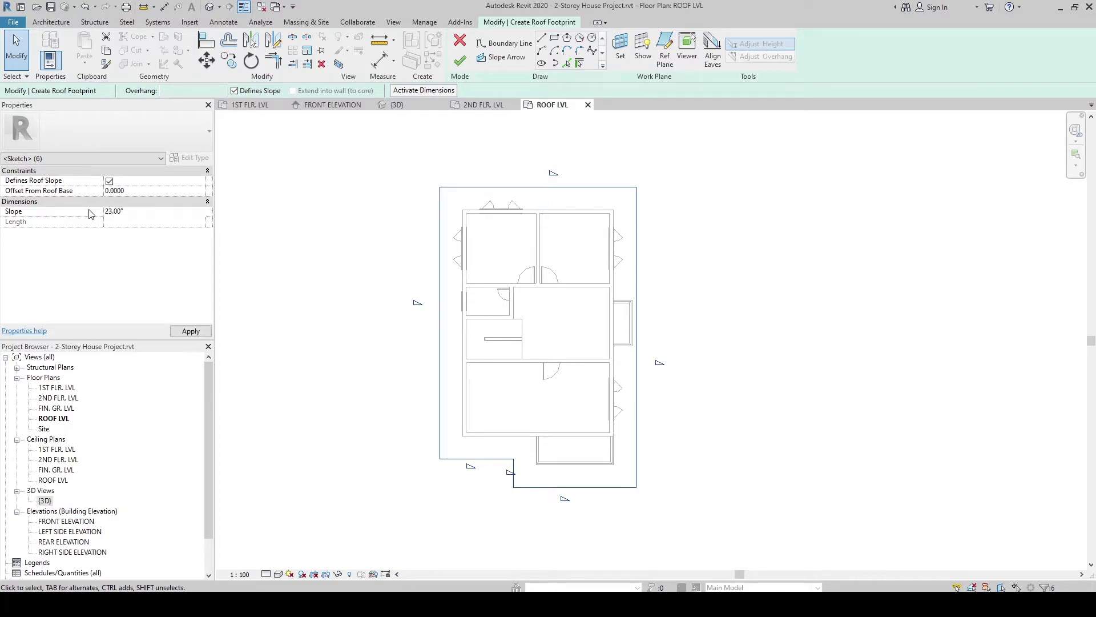
{"action": "left_click", "coordinate": [388, 290]}
{"action": "middle_click_drag", "start_coordinate": [408, 374], "coordinate": [389, 362]}
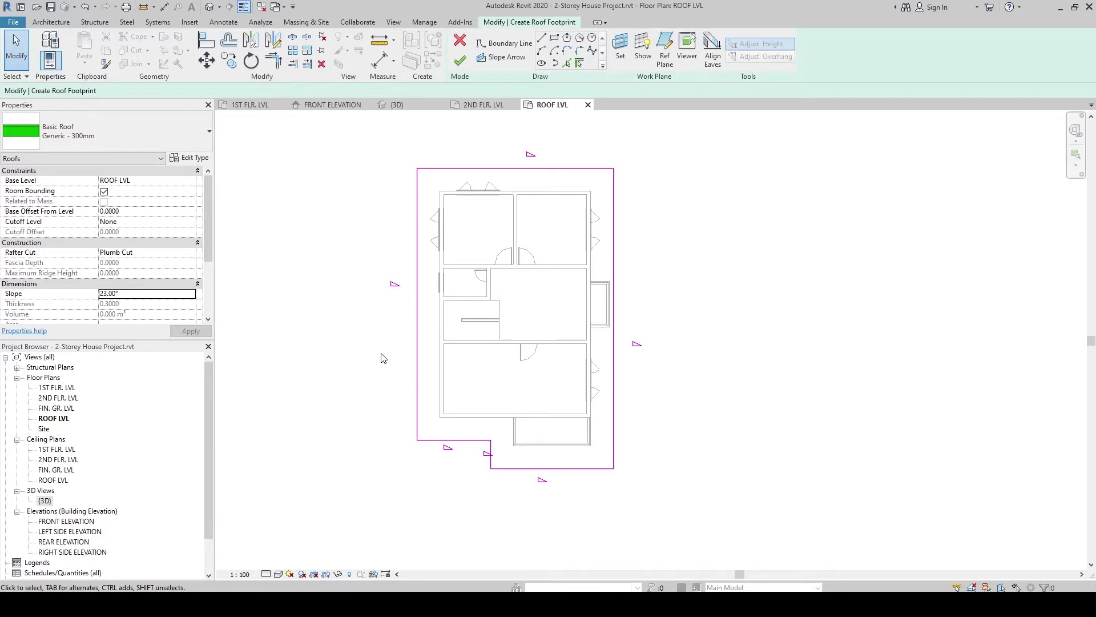
{"action": "left_click", "coordinate": [460, 63]}
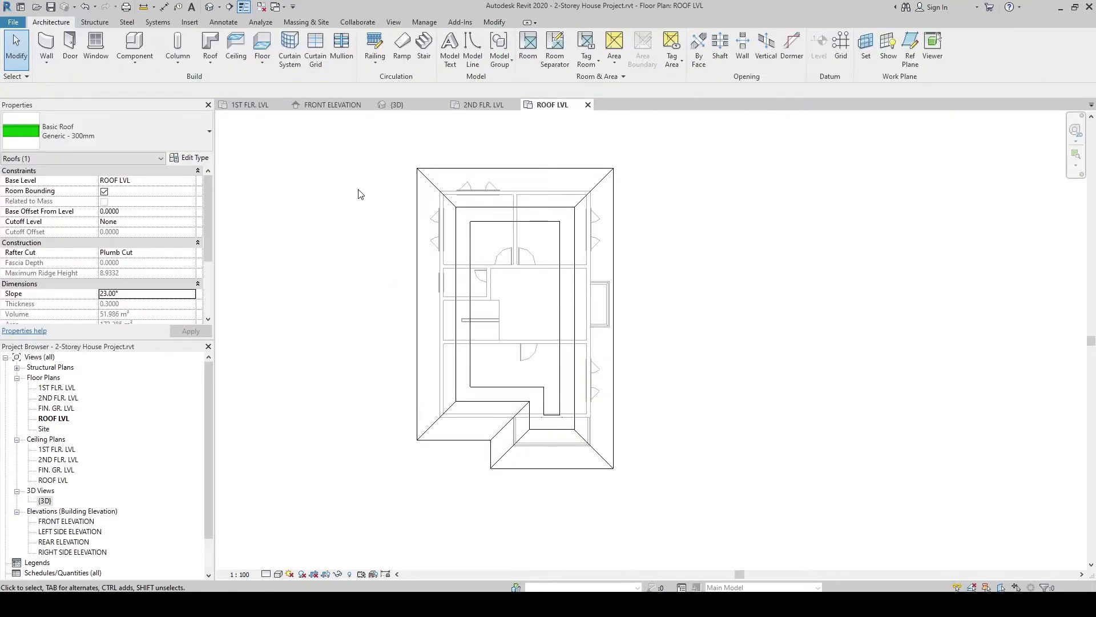
{"action": "left_click", "coordinate": [359, 194]}
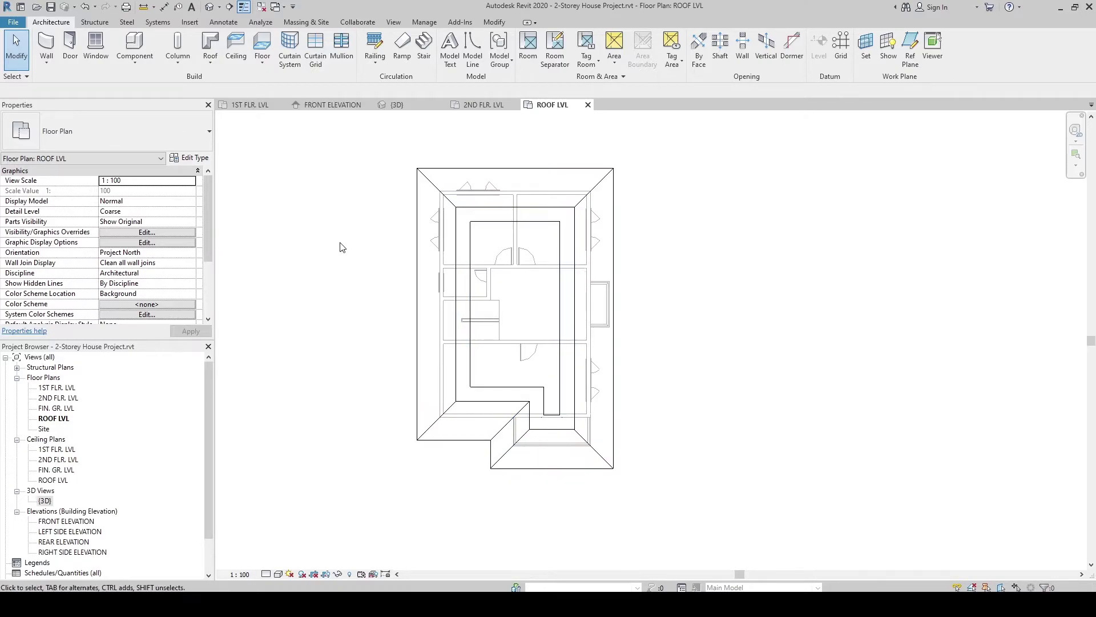
{"action": "left_click", "coordinate": [407, 103]}
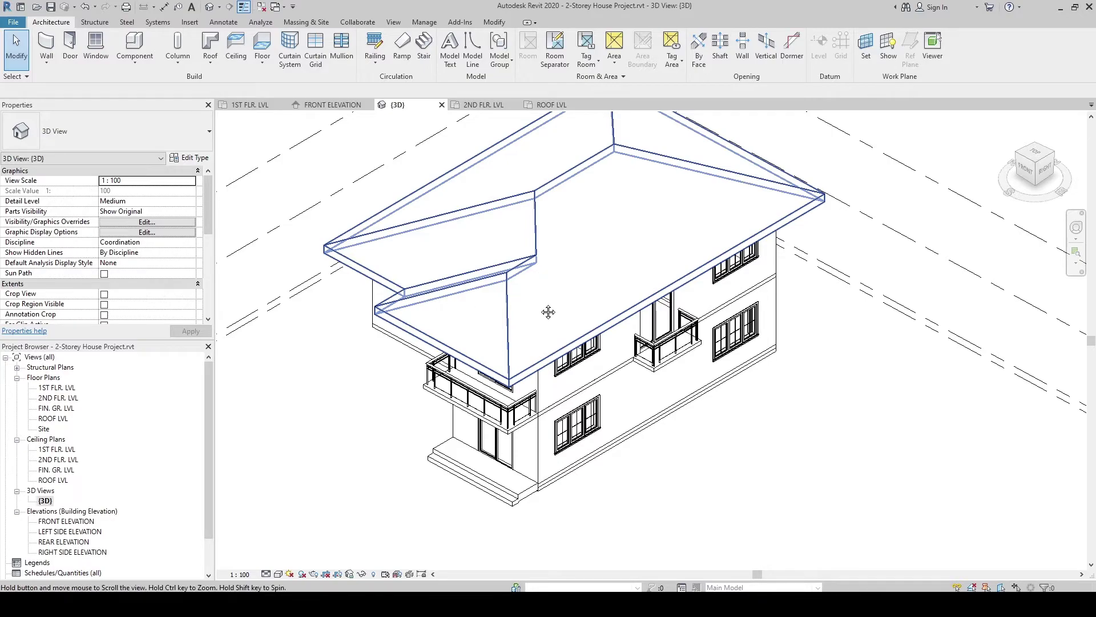
{"action": "middle_click_drag", "start_coordinate": [548, 310], "coordinate": [550, 366]}
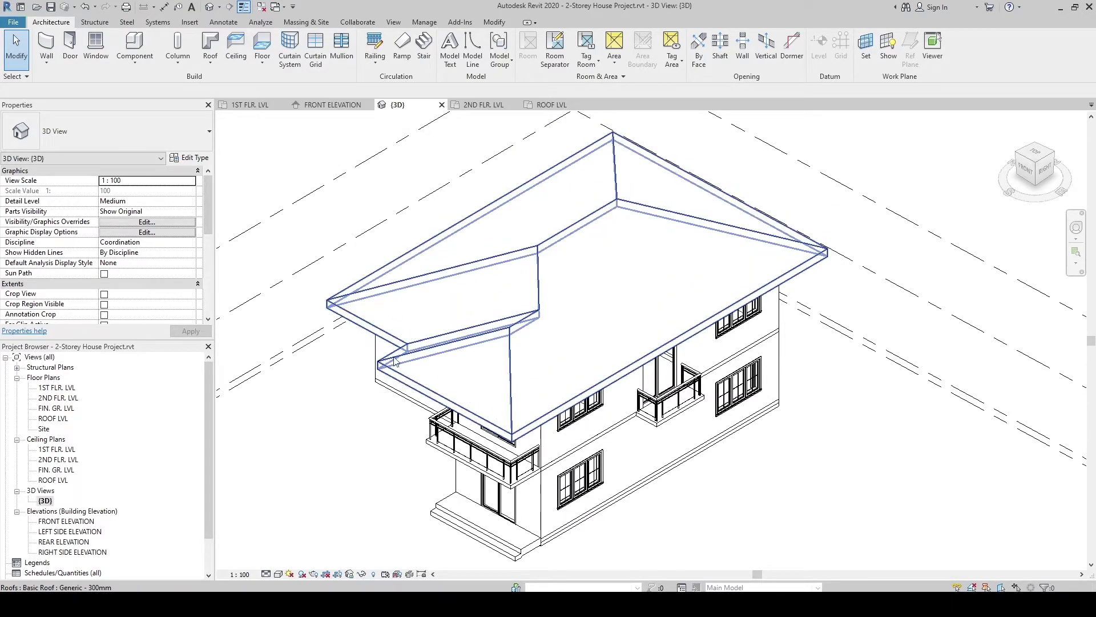
{"action": "left_click", "coordinate": [552, 106]}
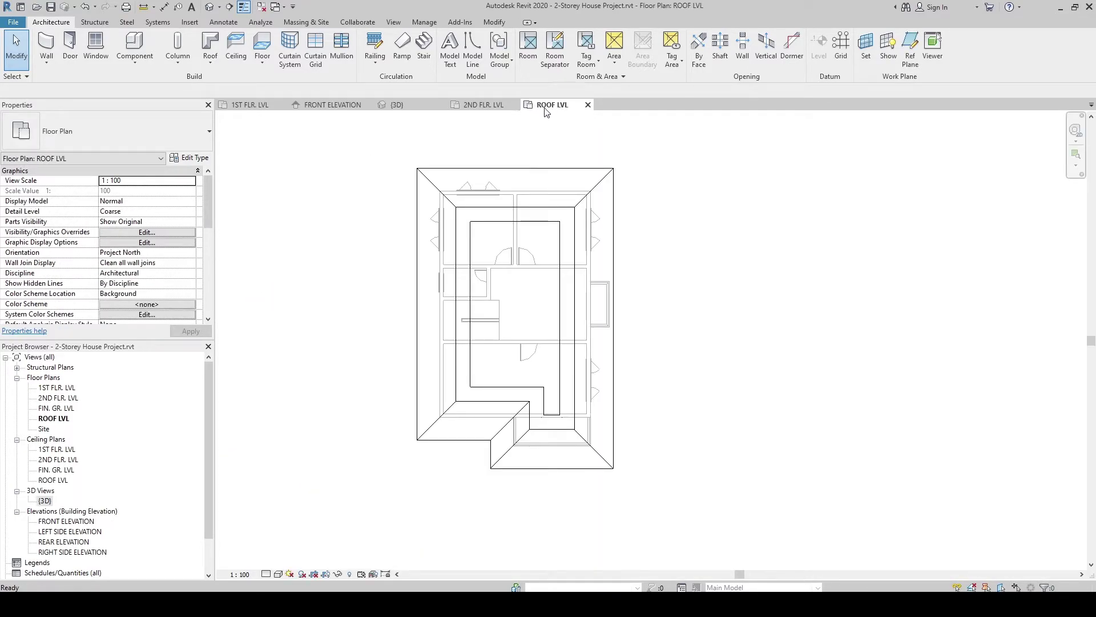
Select the roof and reopen its footprint sketch for editing.
{"action": "left_click", "coordinate": [552, 172]}
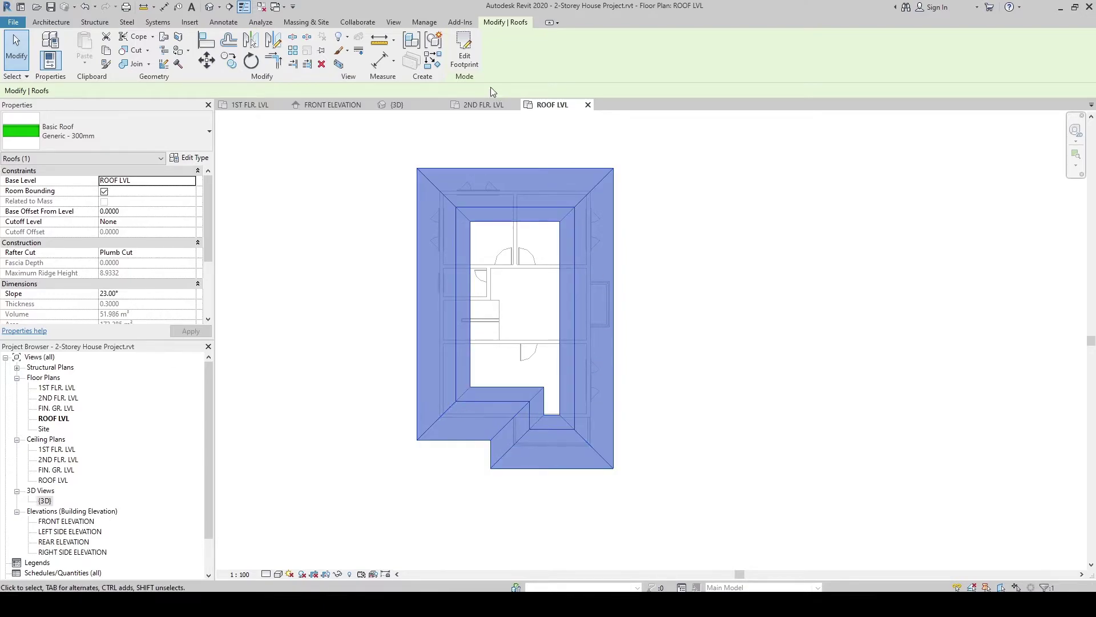
{"action": "left_click", "coordinate": [471, 65]}
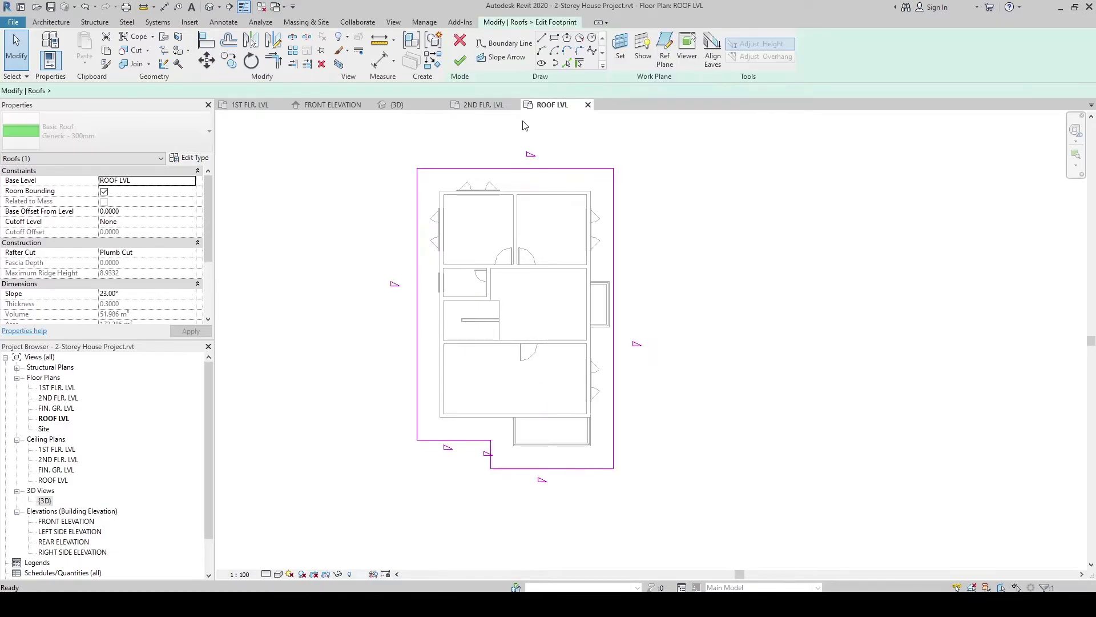
{"action": "scroll", "coordinate": [573, 500], "scroll_direction": "up", "scroll_amount": 2}
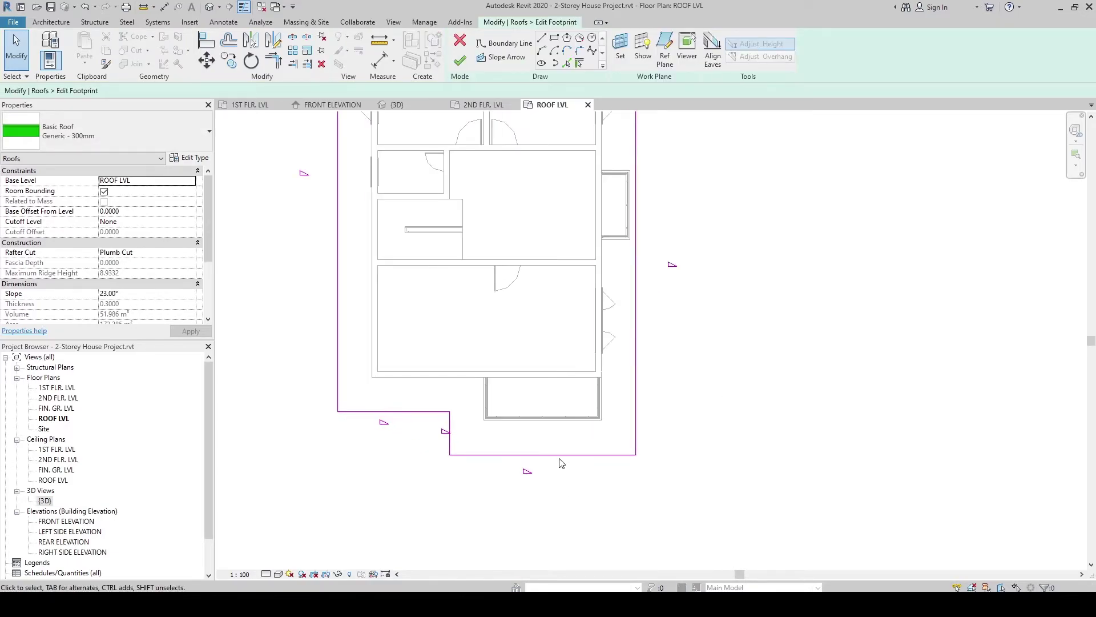
Uncheck Defines Roof Slope on the porch's bottom footprint line and finish the roof.
{"action": "left_click", "coordinate": [557, 455]}
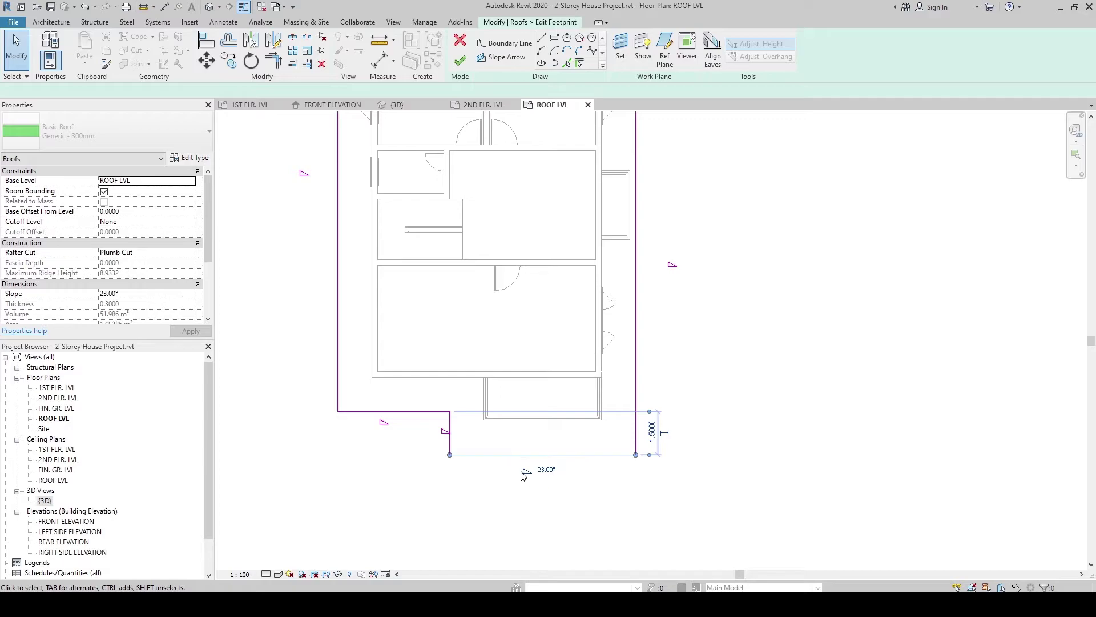
{"action": "left_click", "coordinate": [495, 444]}
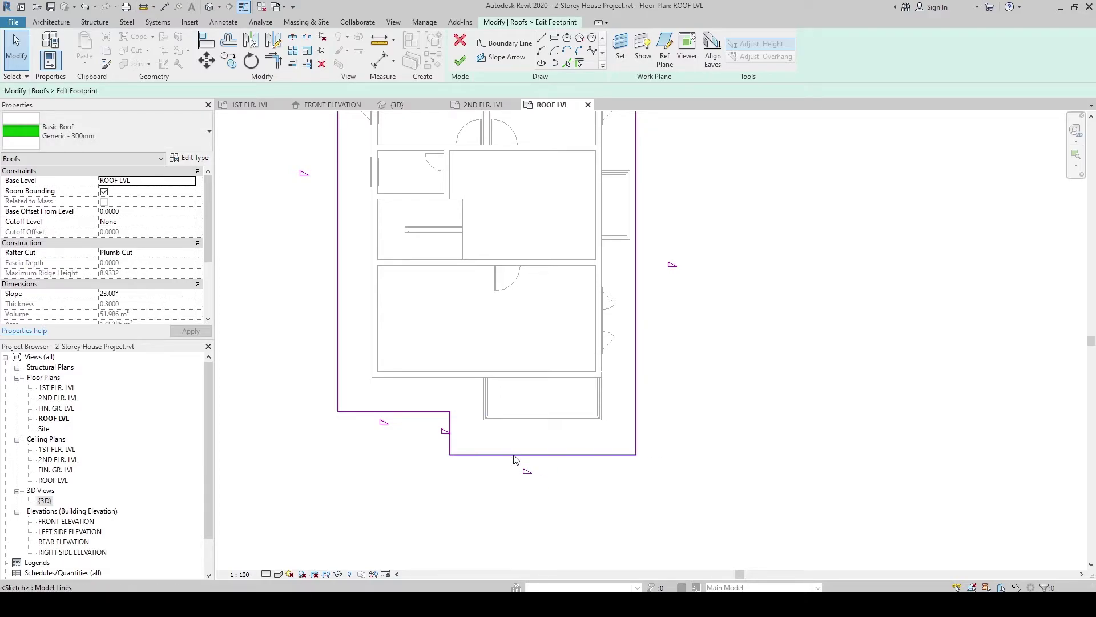
{"action": "left_click", "coordinate": [515, 456]}
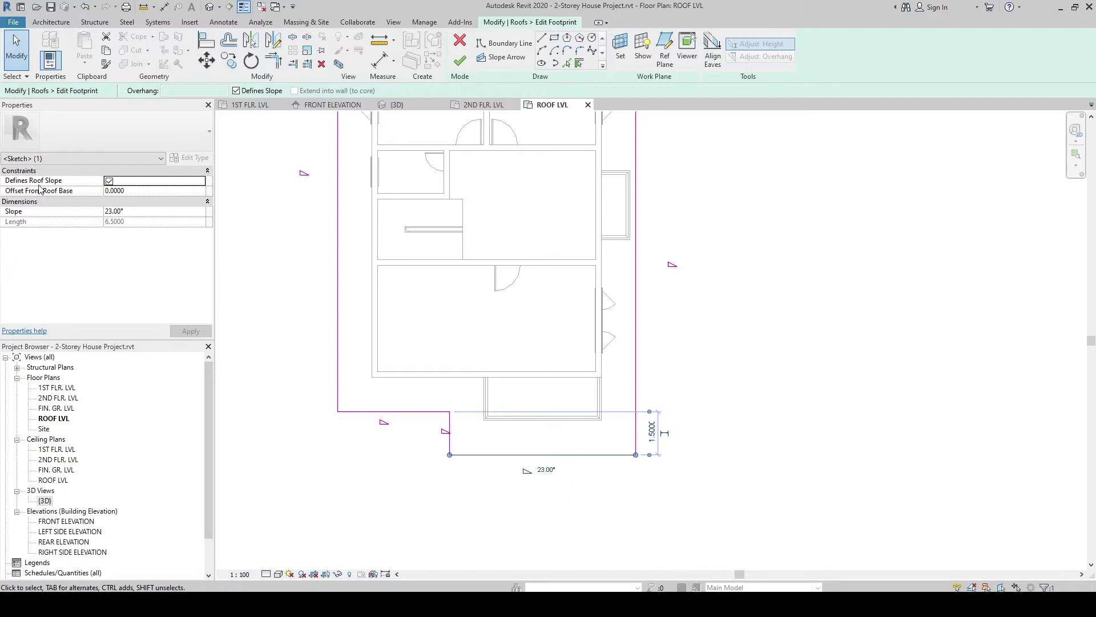
{"action": "left_click", "coordinate": [108, 181]}
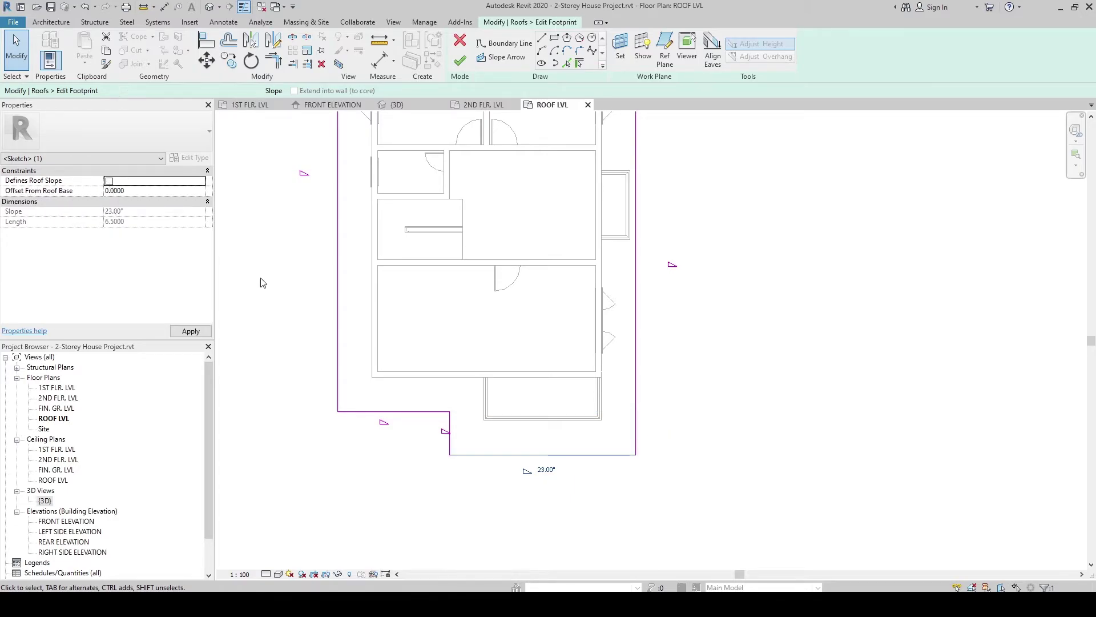
{"action": "left_click", "coordinate": [536, 474]}
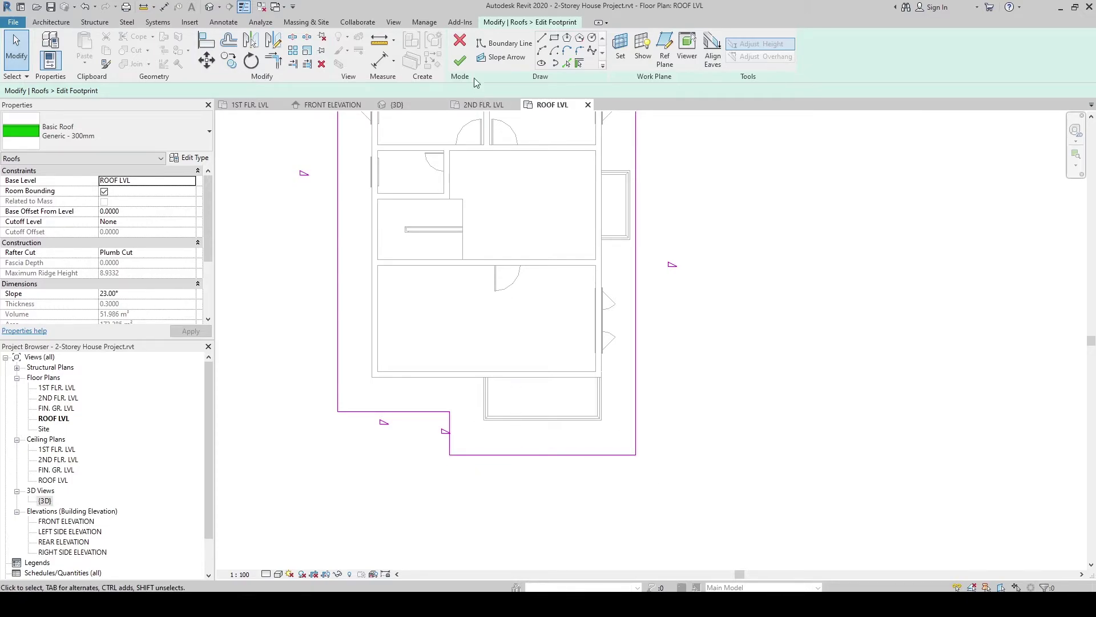
{"action": "left_click", "coordinate": [460, 61]}
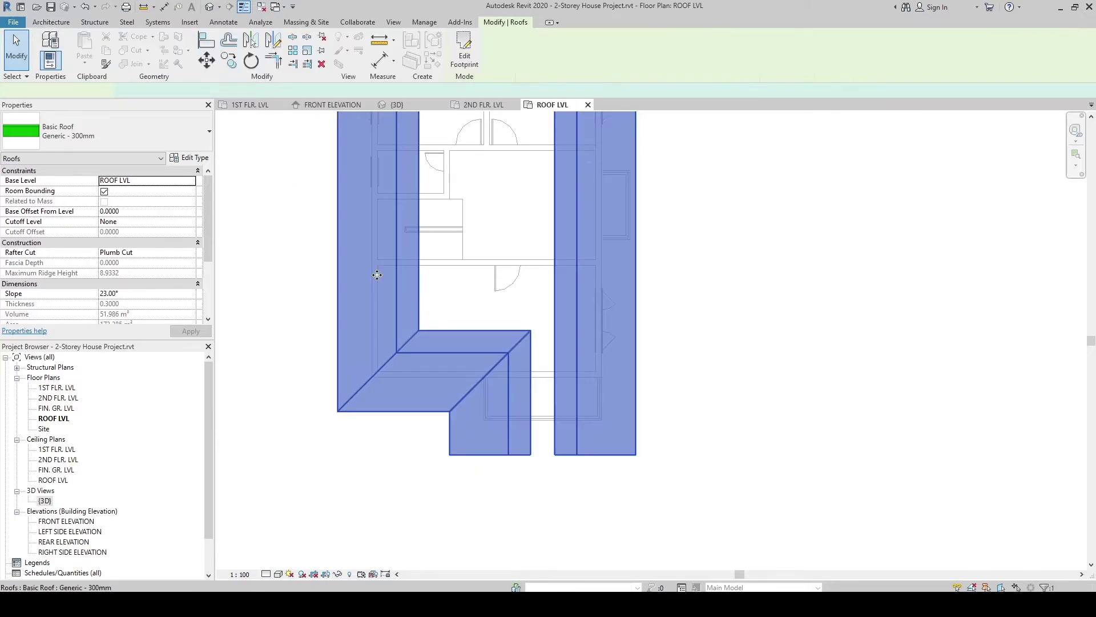
{"action": "left_click", "coordinate": [289, 267]}
{"action": "middle_click_drag", "start_coordinate": [289, 260], "coordinate": [294, 300]}
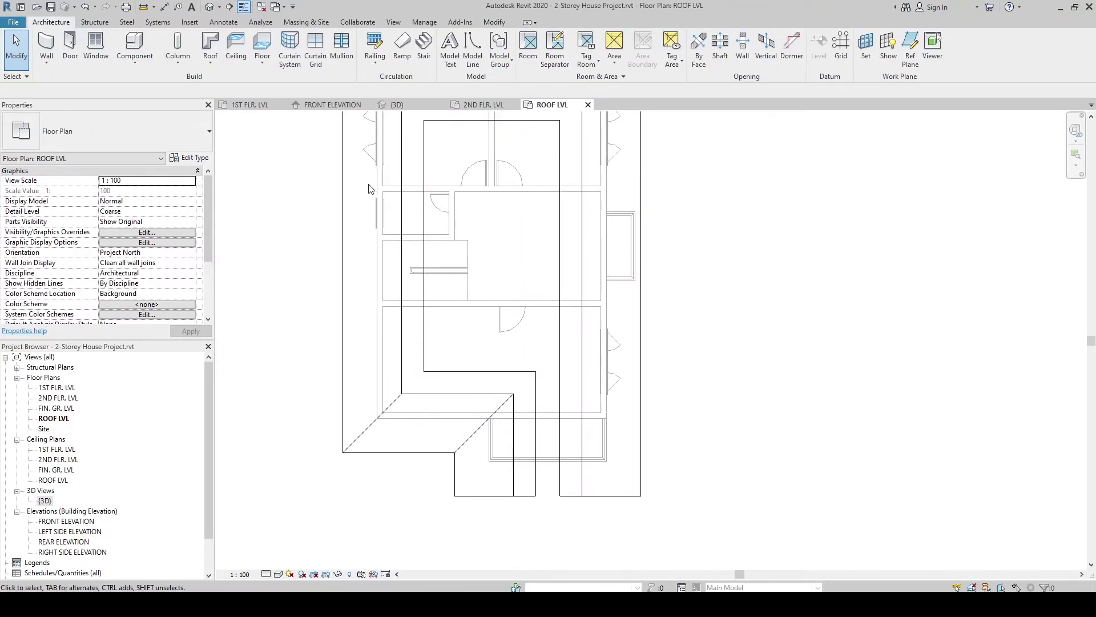
{"action": "left_click", "coordinate": [402, 108]}
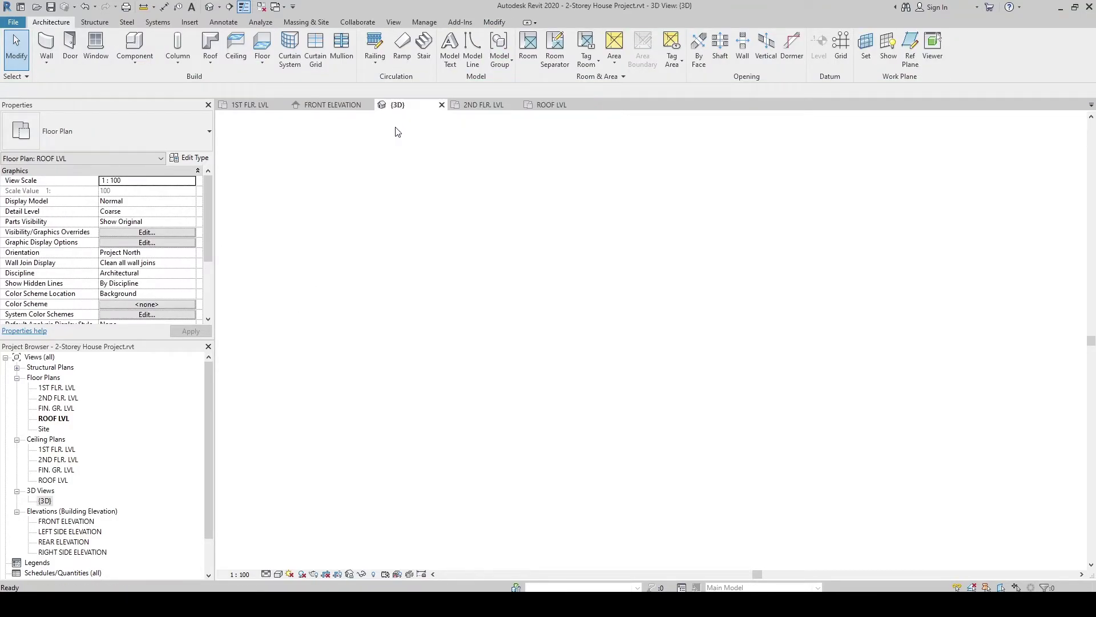
{"action": "middle_click_drag", "start_coordinate": [387, 484], "coordinate": [409, 427], "text": "shift"}
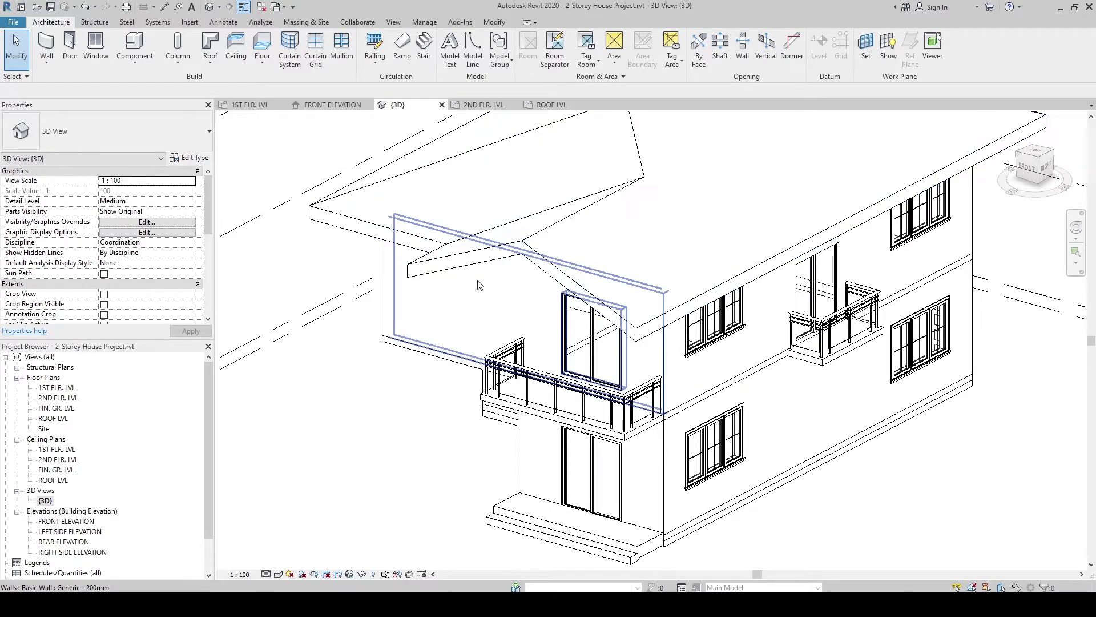
{"action": "middle_click_drag", "start_coordinate": [392, 430], "coordinate": [383, 428], "text": "shift"}
{"action": "scroll", "coordinate": [383, 428], "scroll_direction": "down", "scroll_amount": 1}
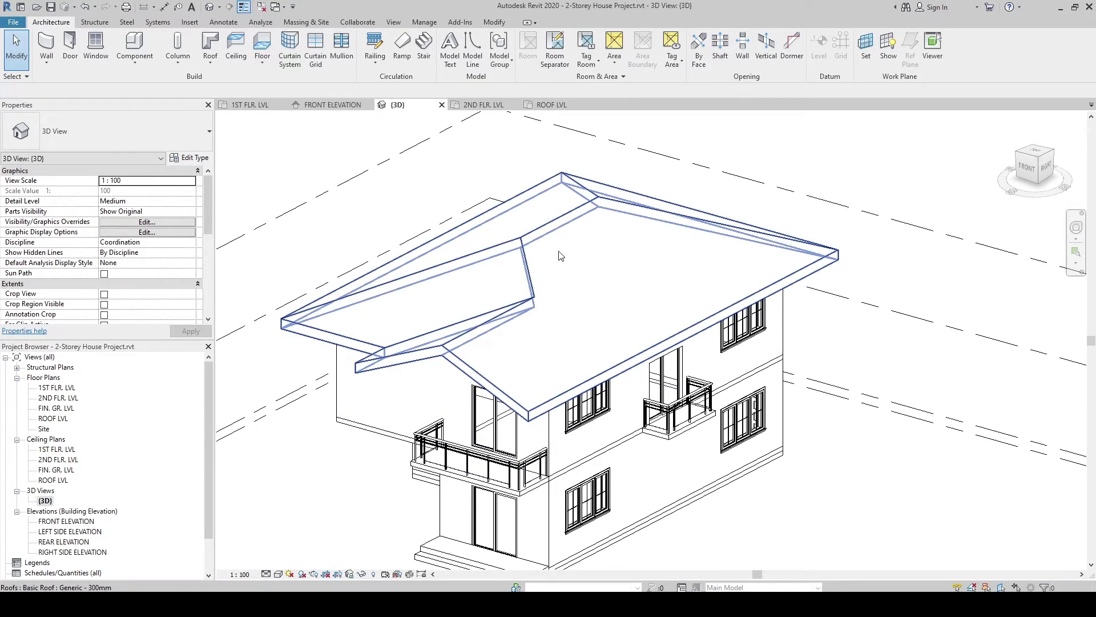
{"action": "left_click", "coordinate": [548, 105]}
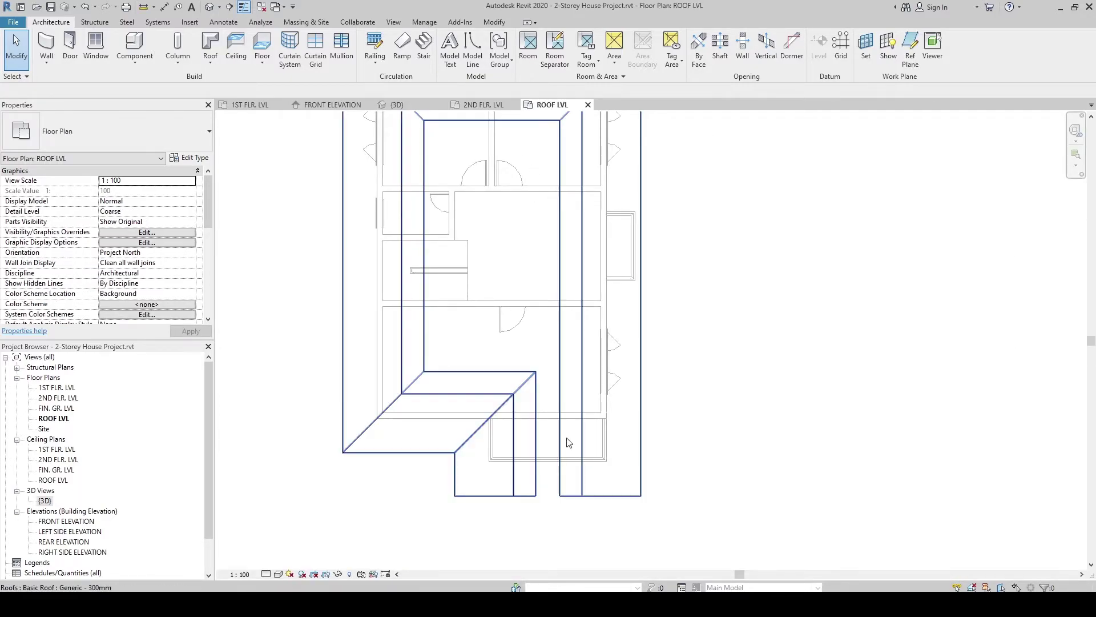
{"action": "middle_click_drag", "start_coordinate": [567, 440], "coordinate": [568, 496]}
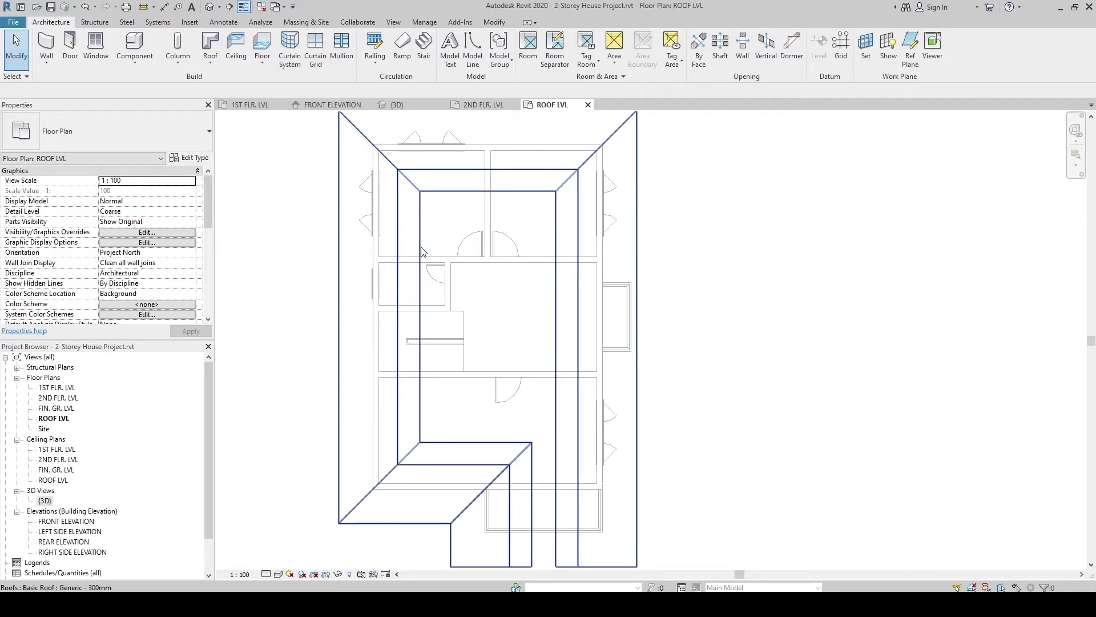
{"action": "scroll", "coordinate": [456, 394], "scroll_direction": "down", "scroll_amount": 2}
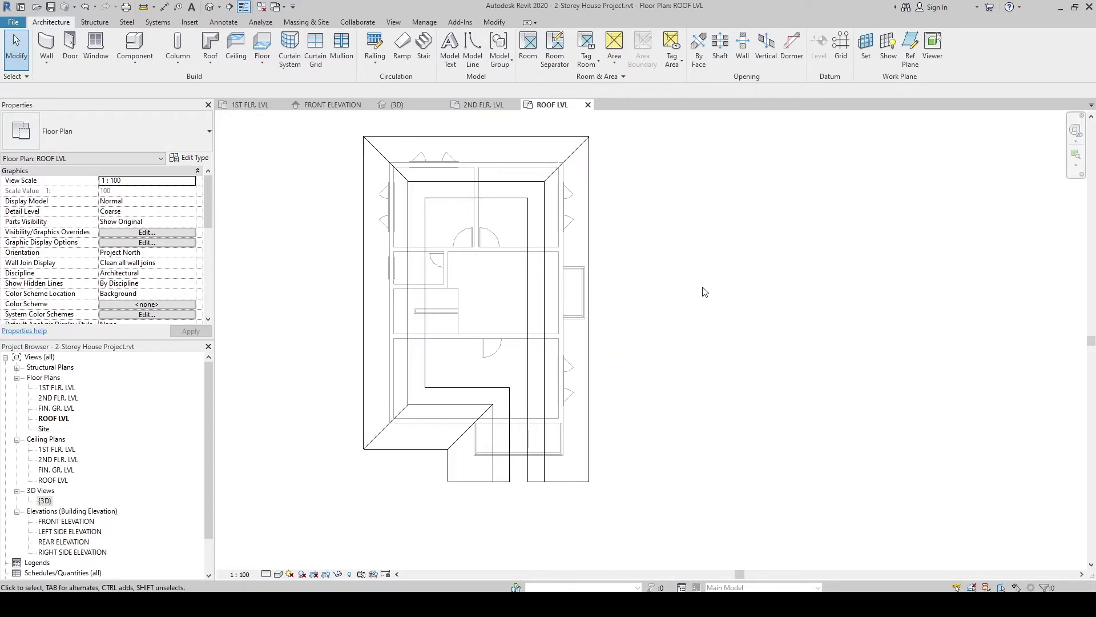
{"action": "middle_click_drag", "start_coordinate": [706, 294], "coordinate": [717, 300]}
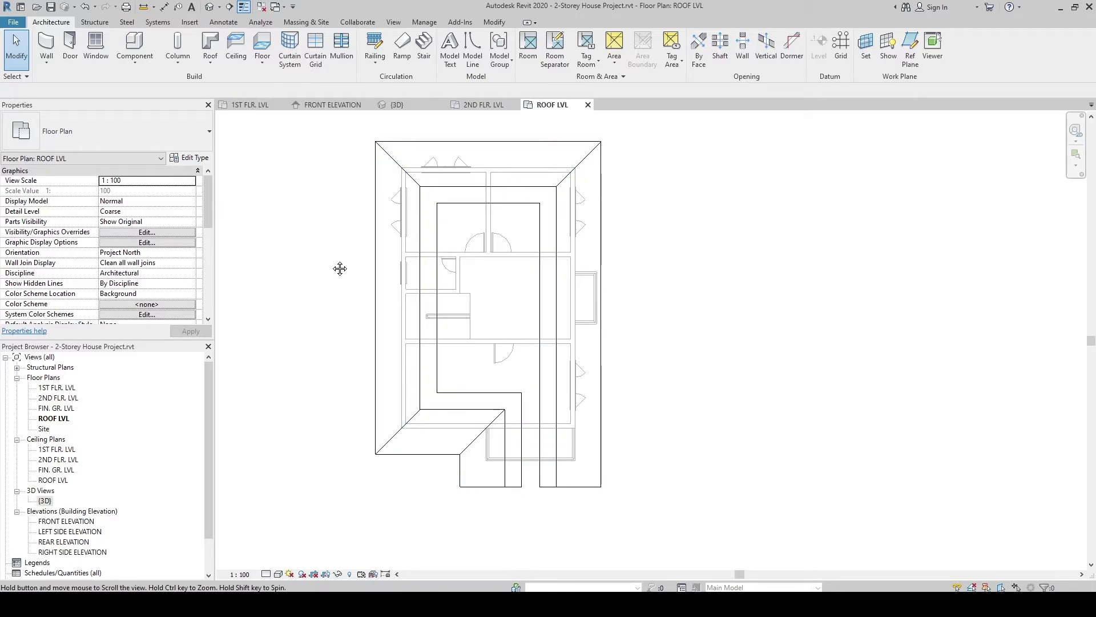
{"action": "middle_click_drag", "start_coordinate": [315, 263], "coordinate": [374, 273]}
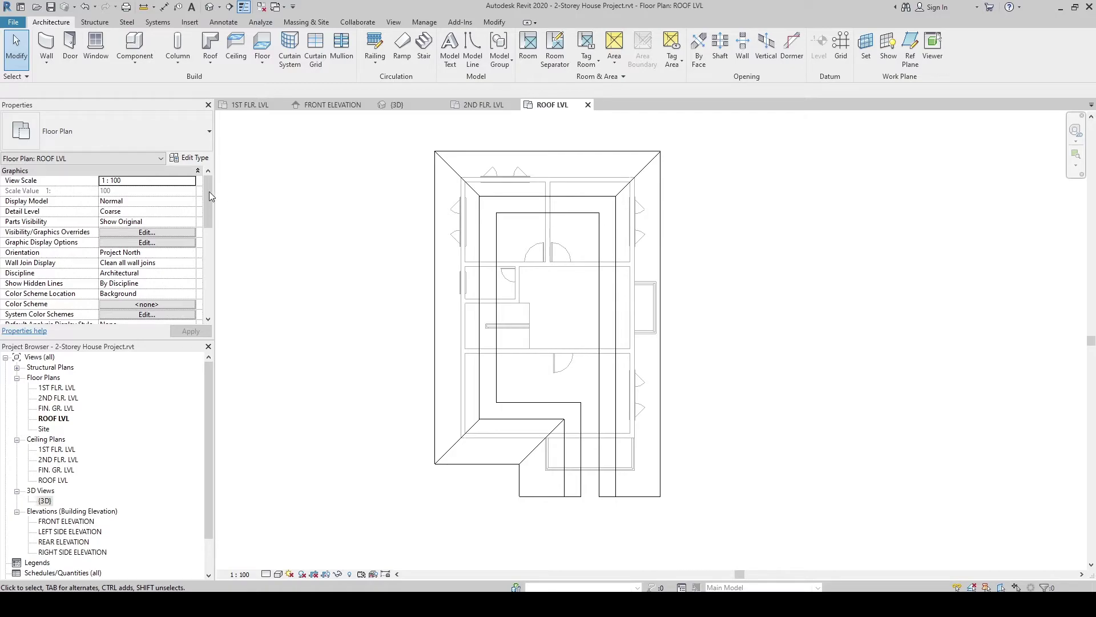
{"action": "left_click_drag", "start_coordinate": [208, 180], "coordinate": [208, 232]}
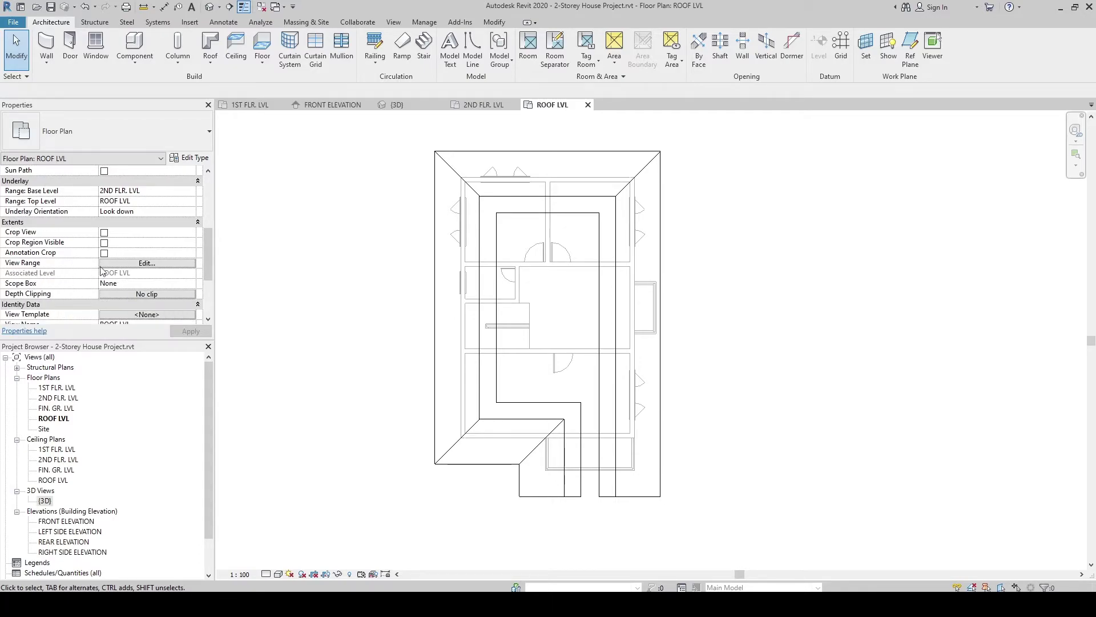
Set the ROOF LVL view range Top to Unlimited and the cut plane offset to 5.
{"action": "left_click", "coordinate": [147, 263]}
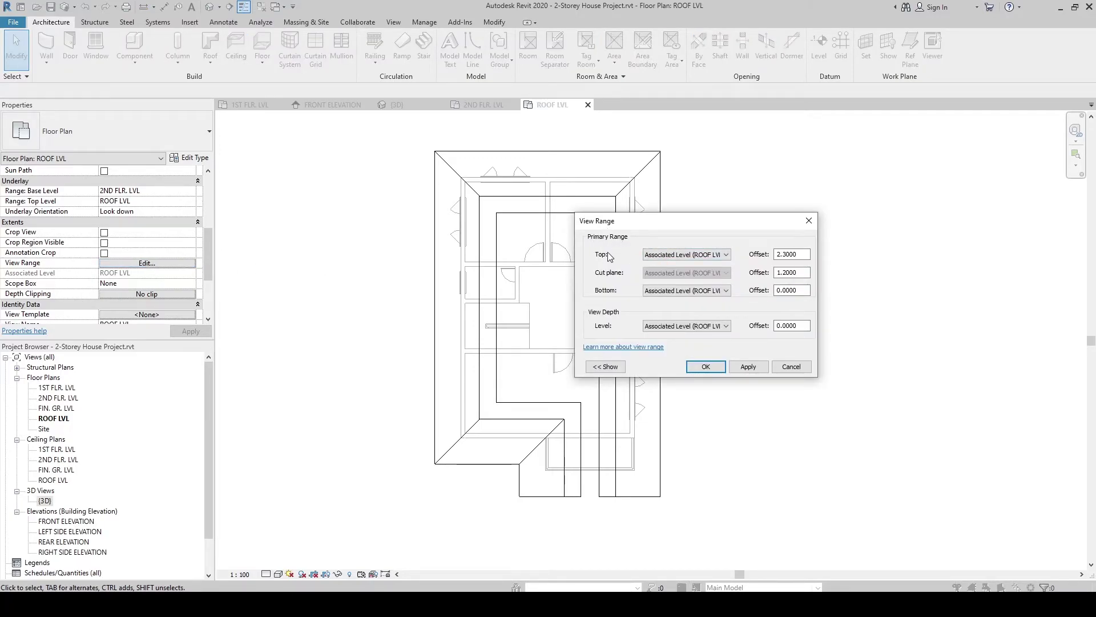
{"action": "left_click", "coordinate": [664, 255]}
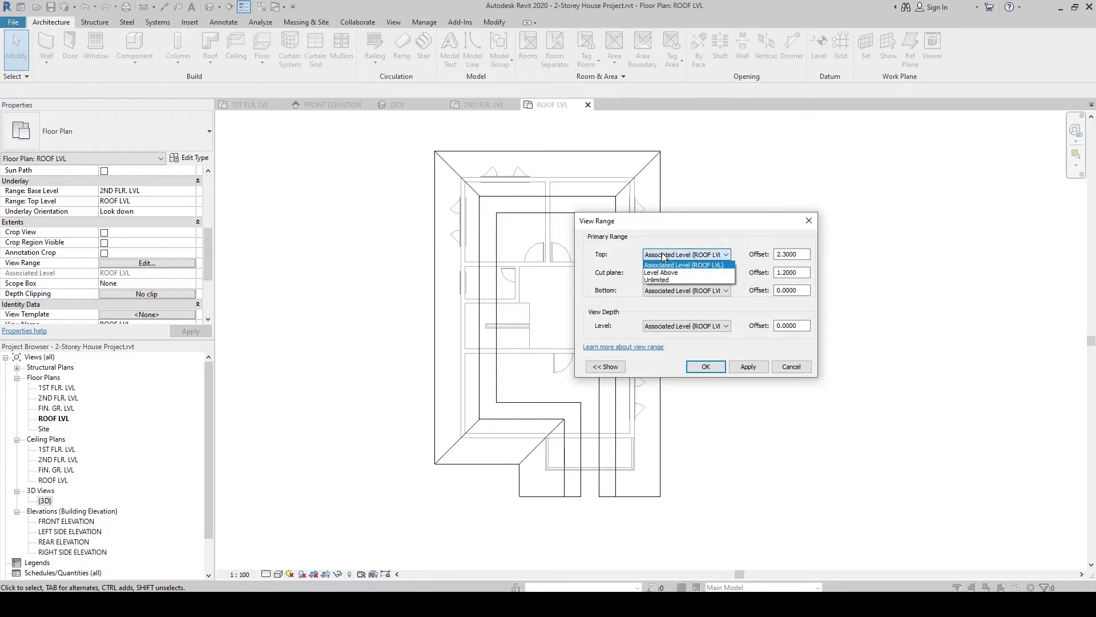
{"action": "left_click", "coordinate": [660, 280]}
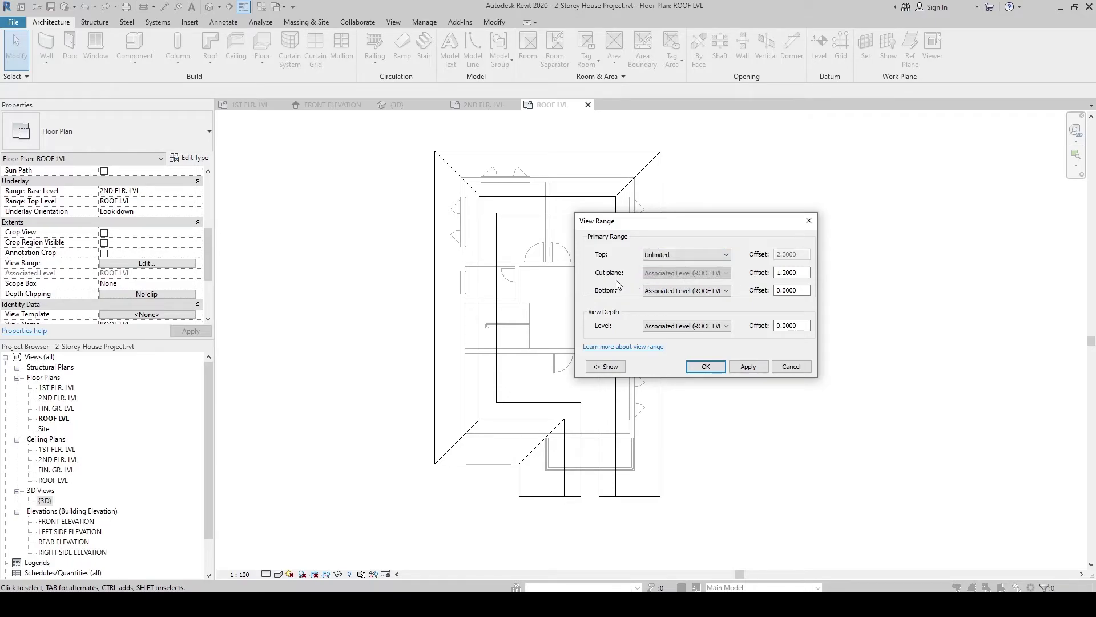
{"action": "left_click", "coordinate": [782, 274]}
{"action": "left_click", "coordinate": [702, 367]}
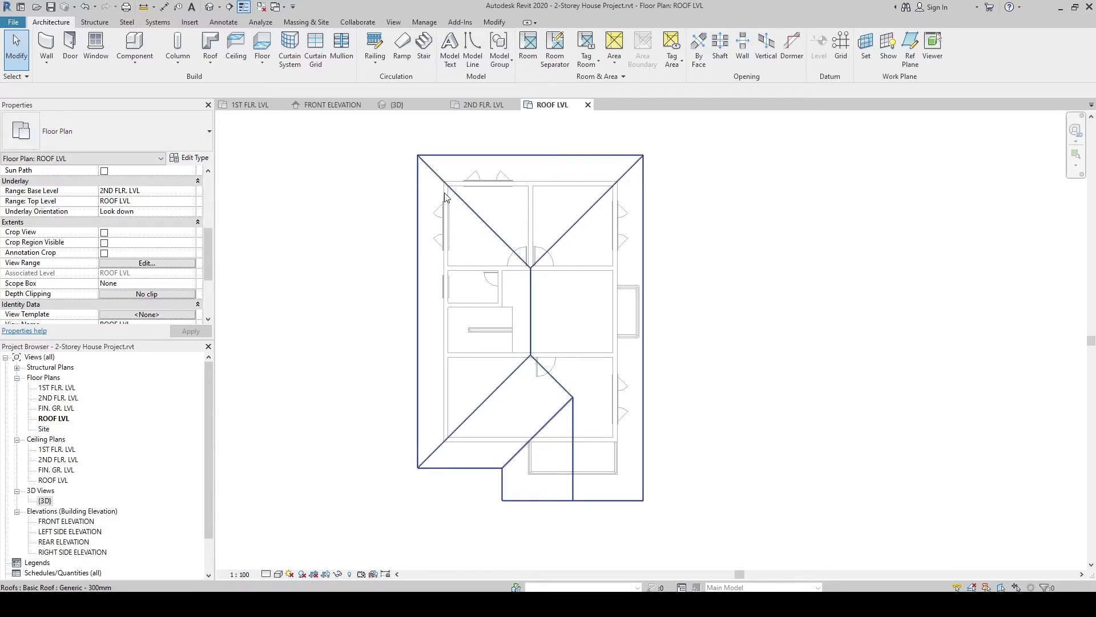
{"action": "left_click", "coordinate": [417, 105]}
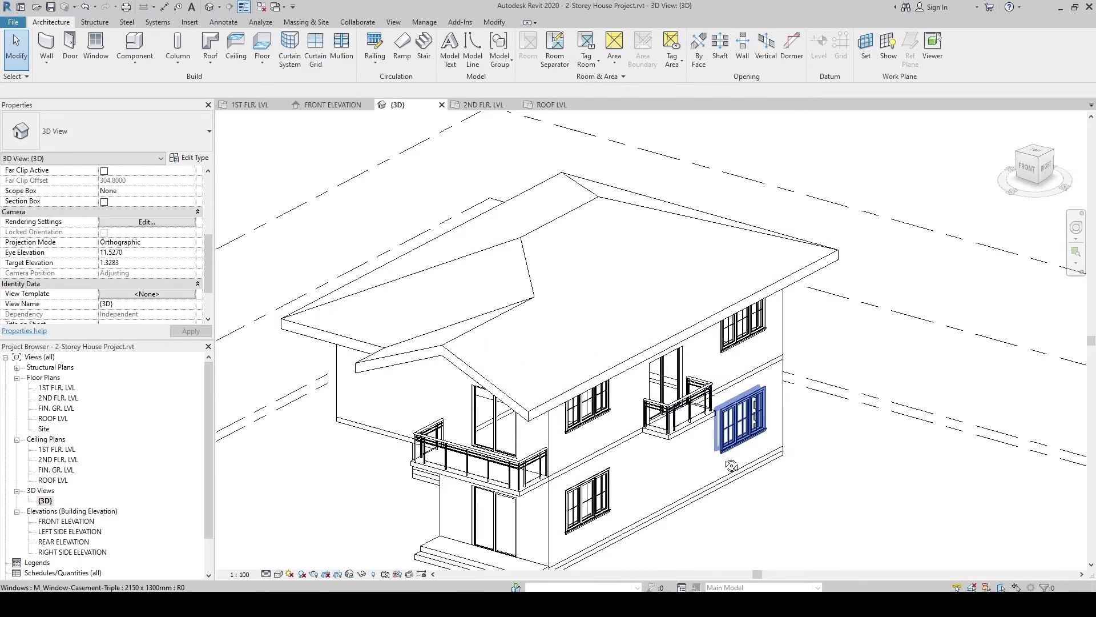
{"action": "middle_click_drag", "start_coordinate": [741, 425], "coordinate": [857, 410], "text": "shift"}
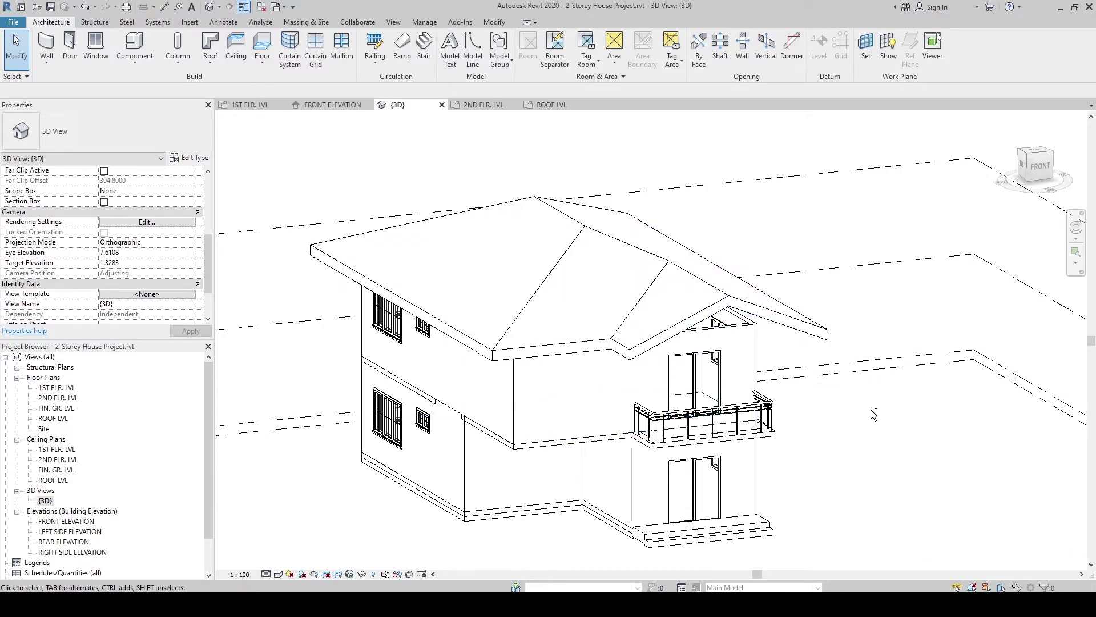
{"action": "middle_click_drag", "start_coordinate": [879, 418], "coordinate": [811, 379], "text": "shift"}
{"action": "middle_click_drag", "start_coordinate": [698, 304], "coordinate": [799, 400], "text": "shift"}
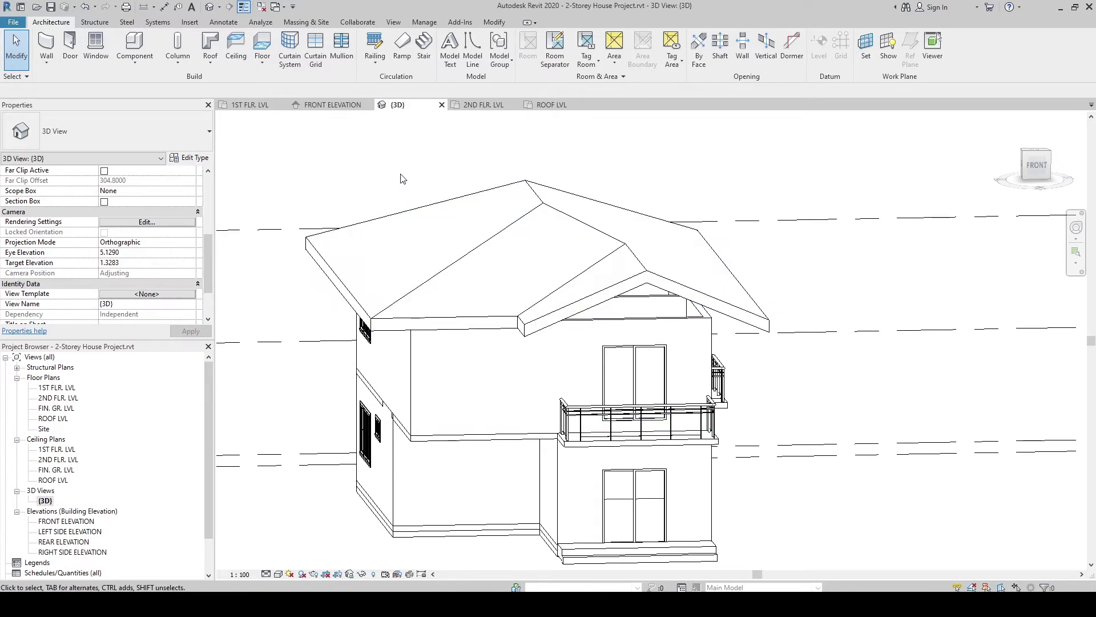
{"action": "left_click", "coordinate": [545, 107]}
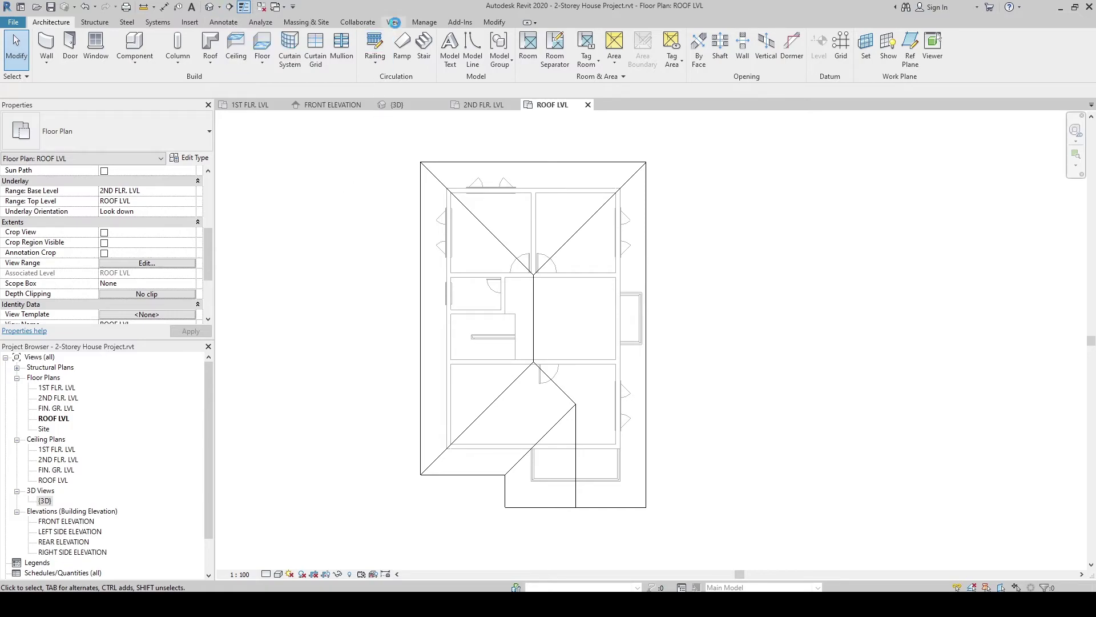
Draw a horizontal section line across the house from left of it to beyond its right side.
{"action": "left_click", "coordinate": [394, 22]}
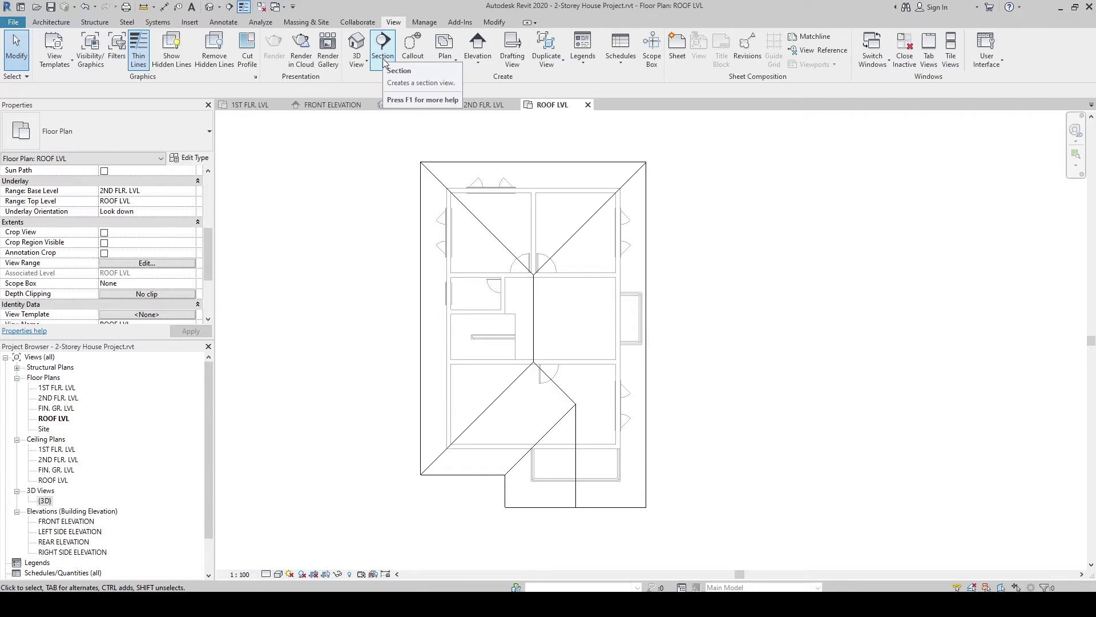
{"action": "left_click", "coordinate": [230, 8]}
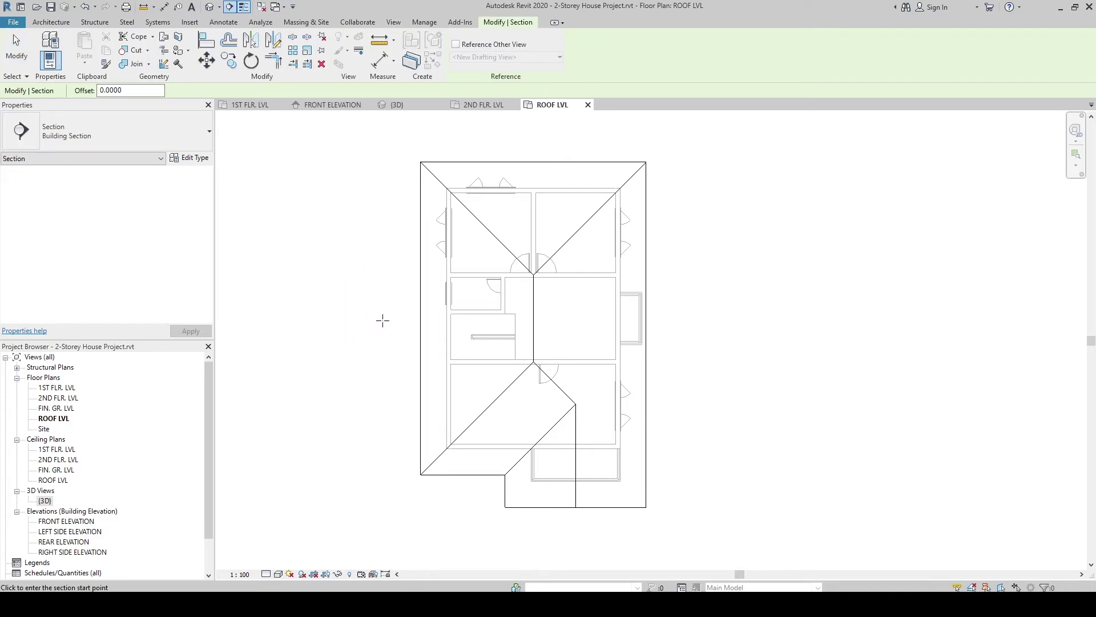
{"action": "left_click", "coordinate": [370, 348]}
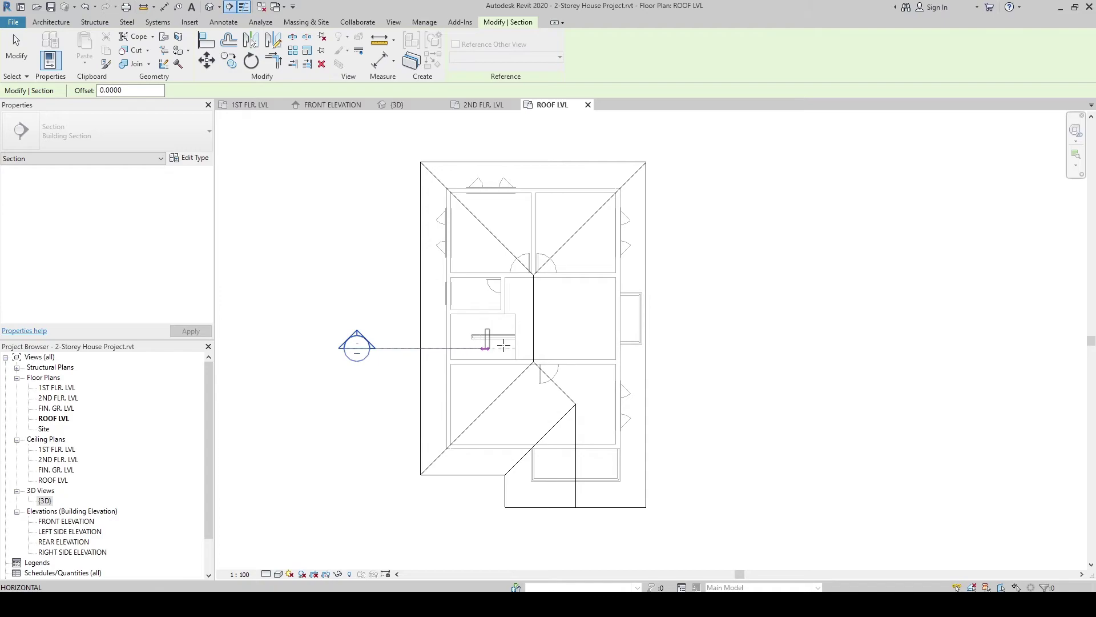
{"action": "left_click", "coordinate": [708, 348]}
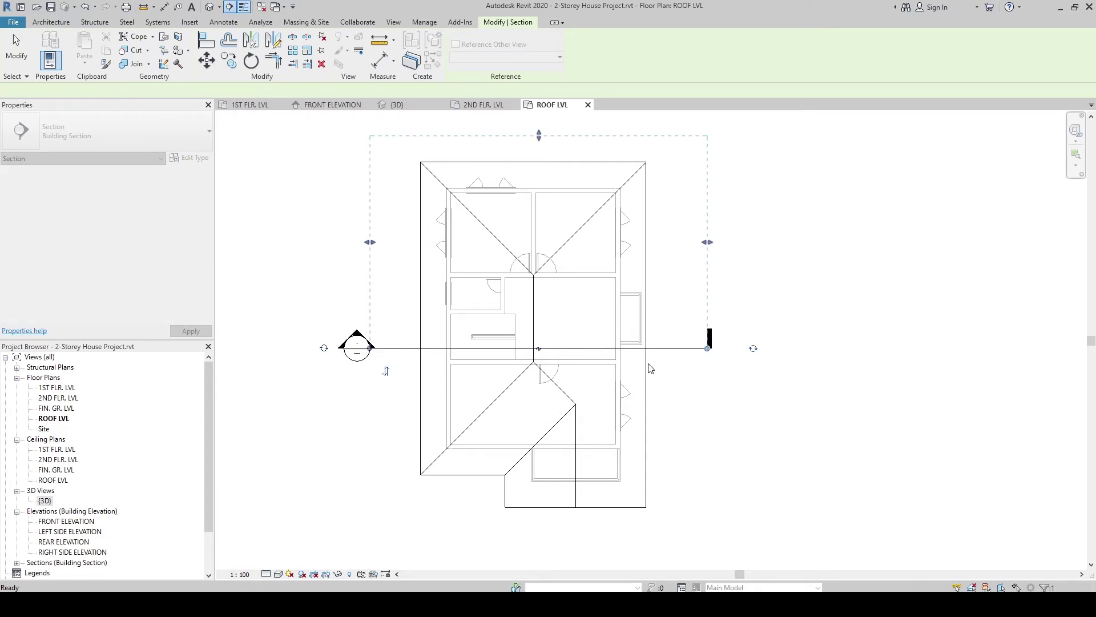
{"action": "key", "text": "Escape"}
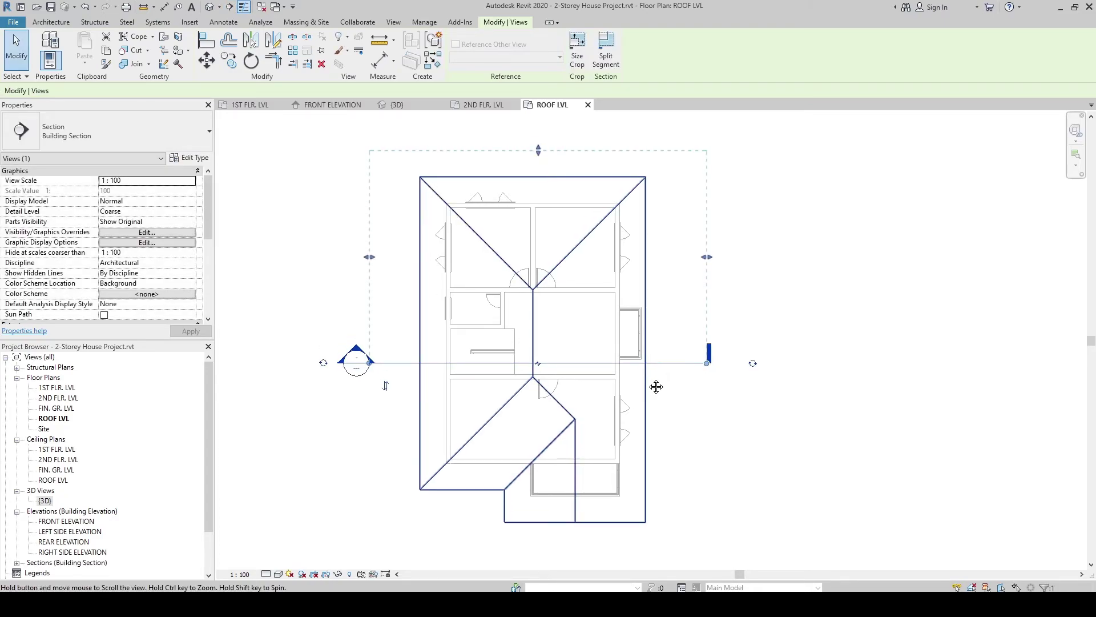
Go to the Section 1 view from the new section line's context menu.
{"action": "left_click", "coordinate": [374, 341]}
{"action": "middle_click_drag", "start_coordinate": [400, 347], "coordinate": [404, 348]}
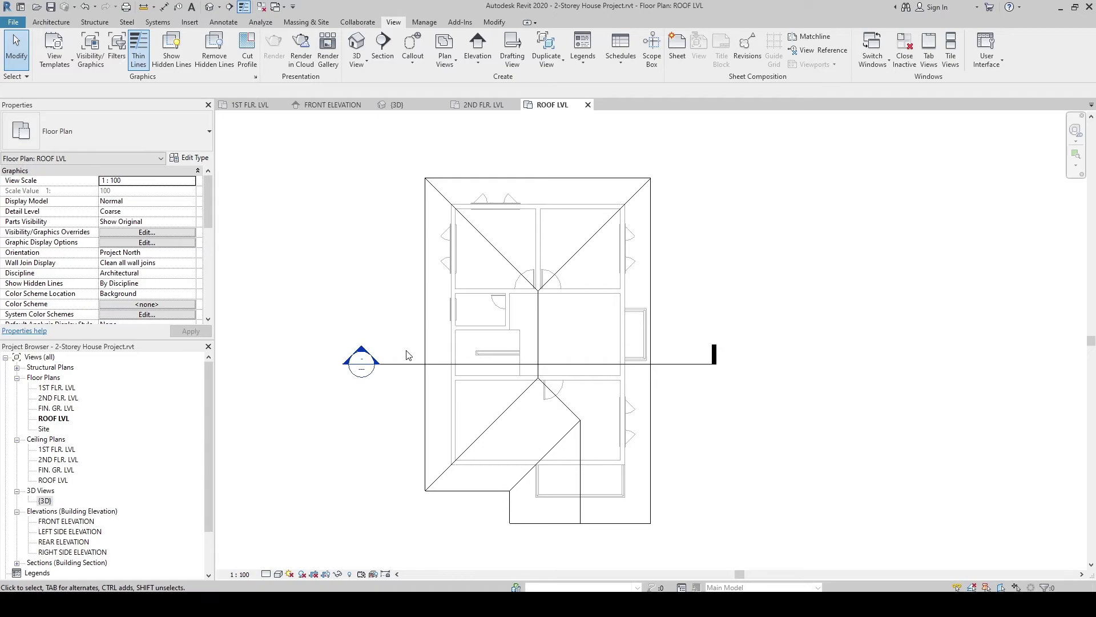
{"action": "left_click", "coordinate": [405, 366]}
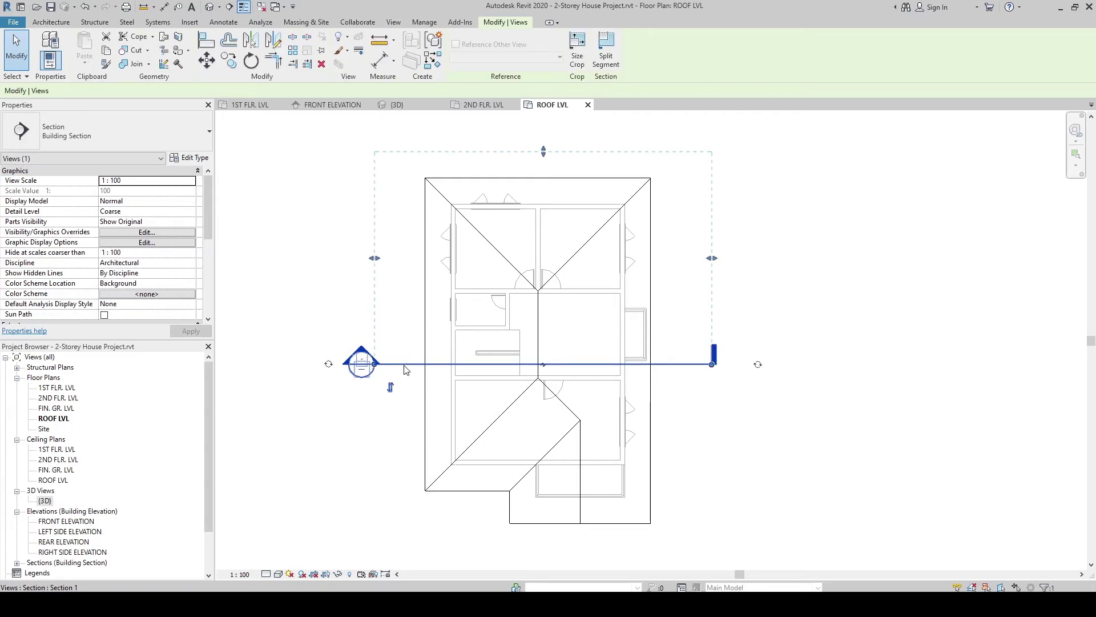
{"action": "right_click", "coordinate": [406, 370]}
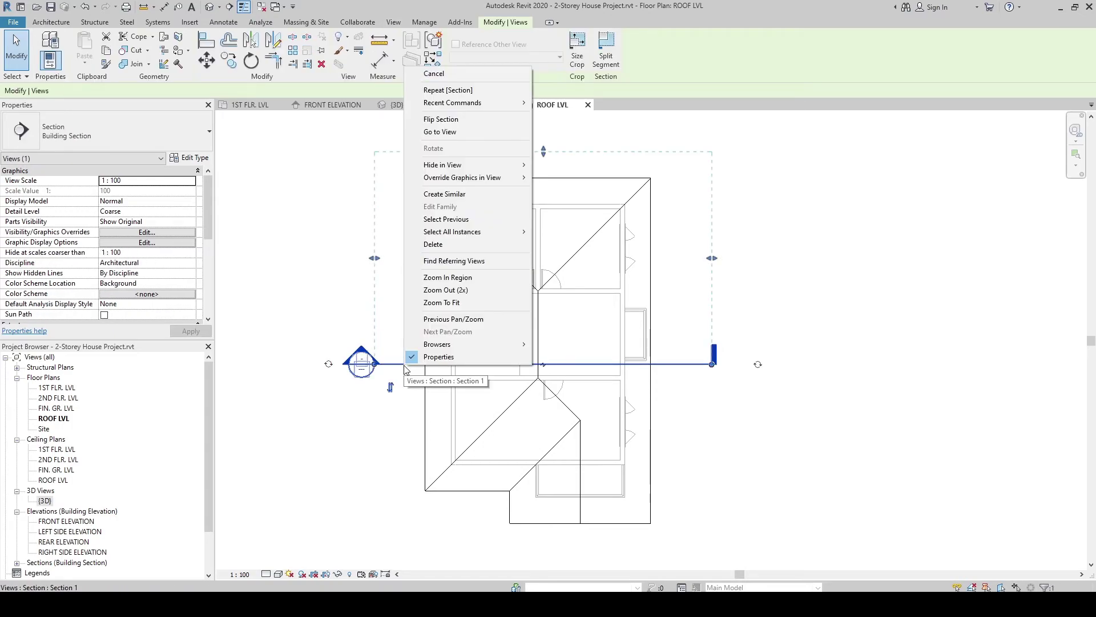
{"action": "left_click", "coordinate": [437, 136]}
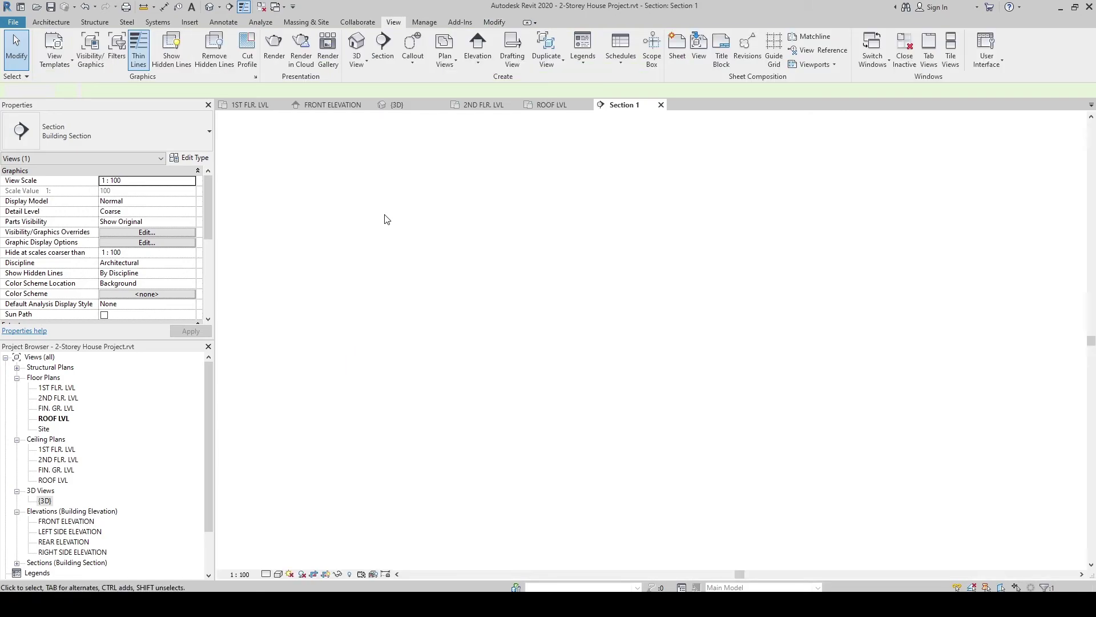
{"action": "middle_click_drag", "start_coordinate": [484, 215], "coordinate": [447, 212]}
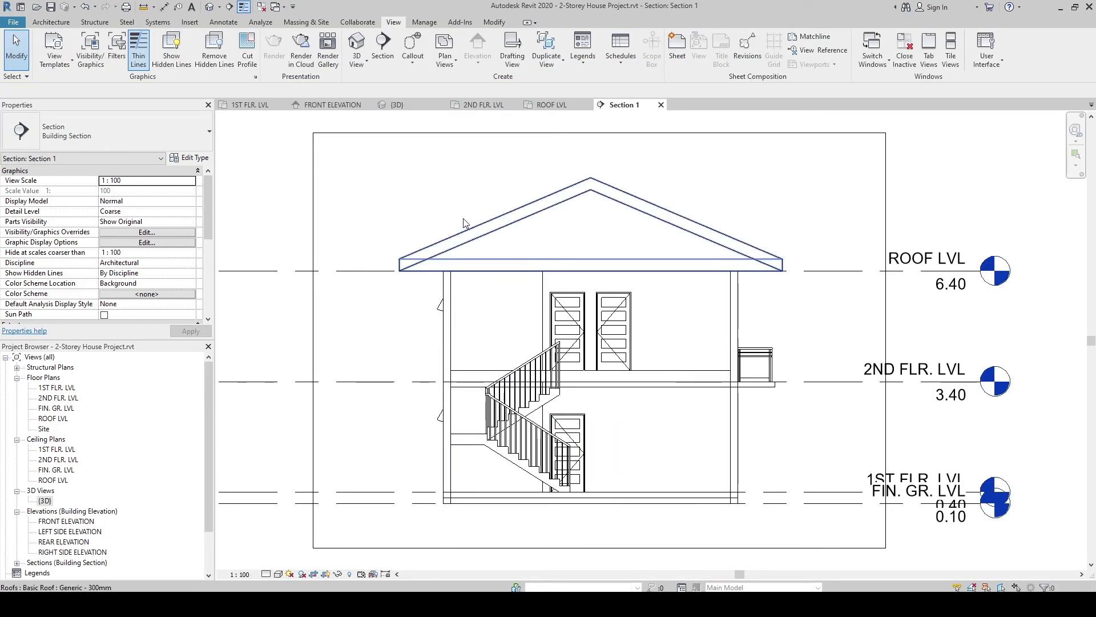
{"action": "scroll", "coordinate": [437, 197], "scroll_direction": "up", "scroll_amount": 3}
{"action": "middle_click_drag", "start_coordinate": [439, 239], "coordinate": [453, 197]}
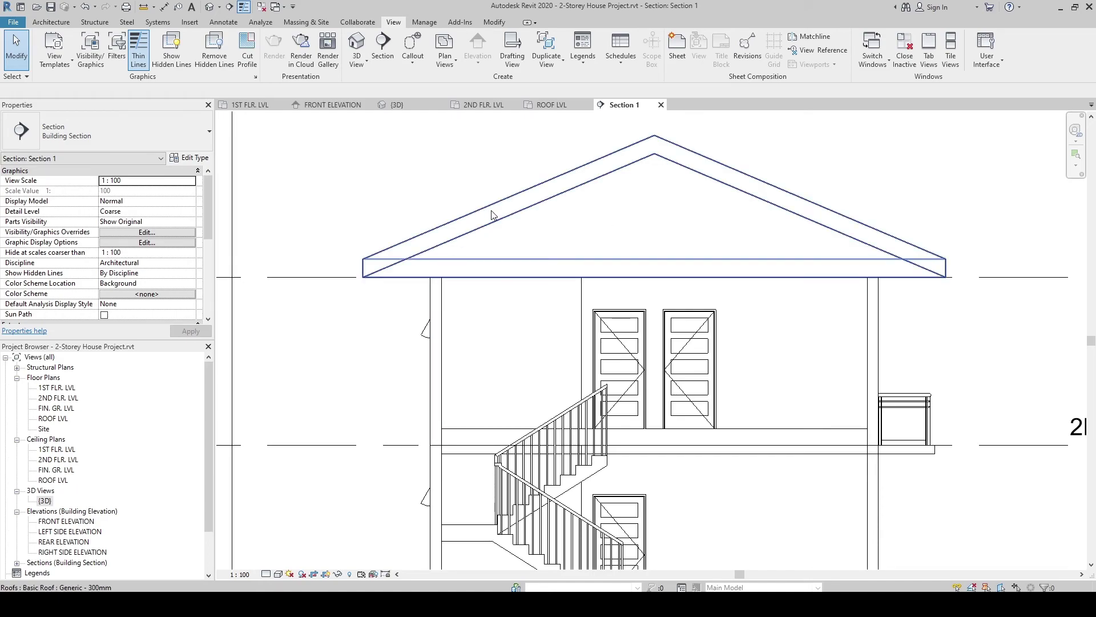
{"action": "middle_click_drag", "start_coordinate": [404, 204], "coordinate": [434, 205]}
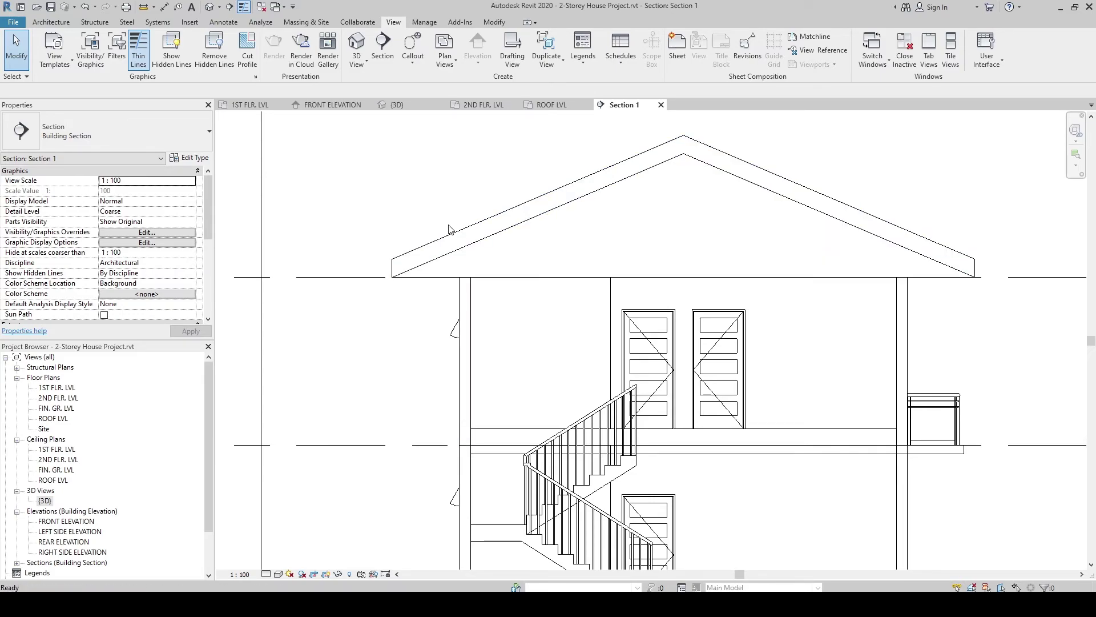
Draw a vertical detail line (DL) from the wall-roof intersection up through the left eave, then select the roof.
{"action": "key", "text": "d"}
{"action": "key", "text": "l"}
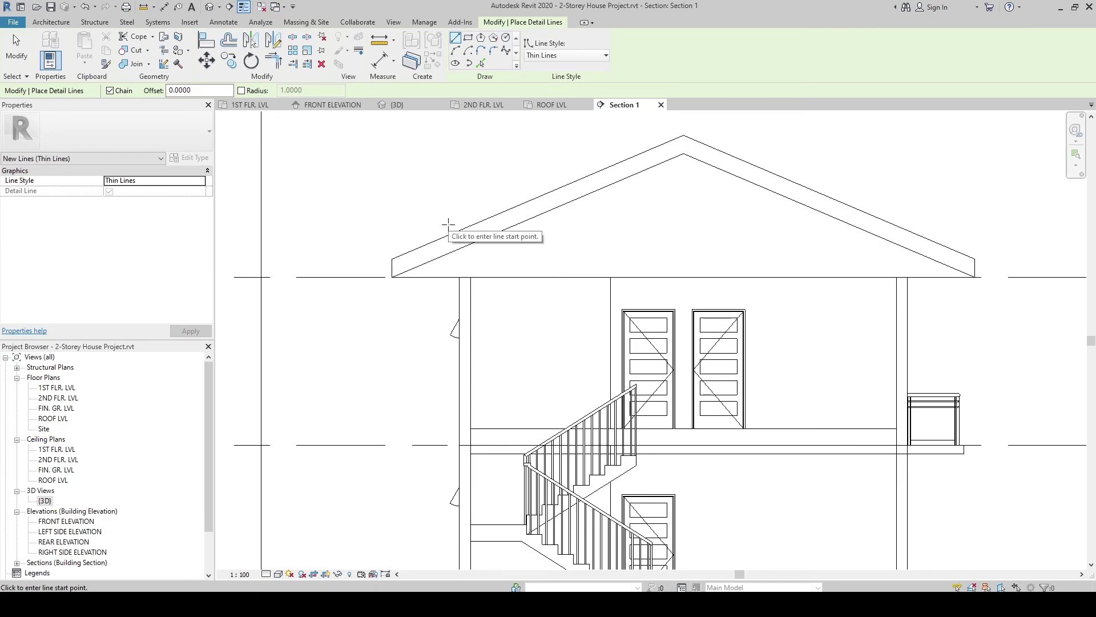
{"action": "scroll", "coordinate": [450, 232], "scroll_direction": "up", "scroll_amount": 3}
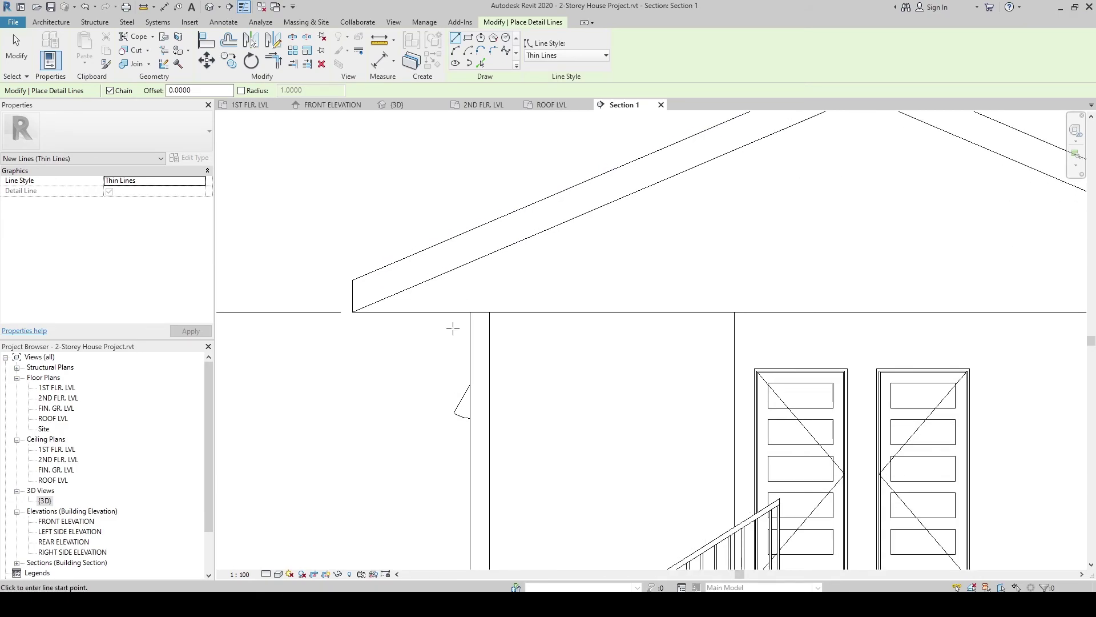
{"action": "scroll", "coordinate": [452, 328], "scroll_direction": "up", "scroll_amount": 1}
{"action": "left_click", "coordinate": [473, 307]}
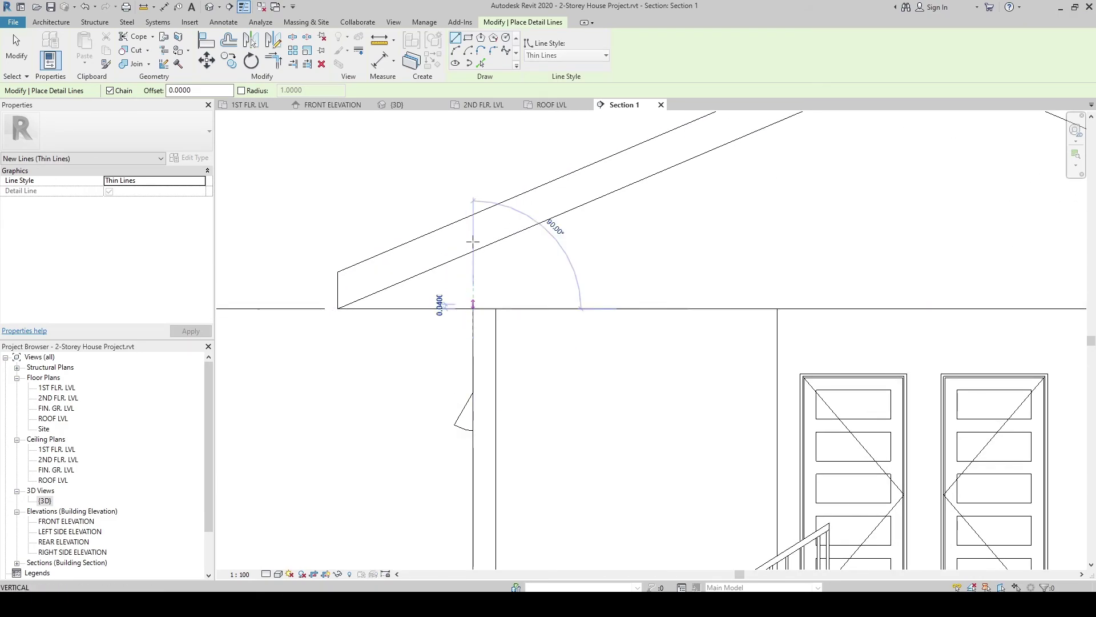
{"action": "left_click", "coordinate": [473, 148]}
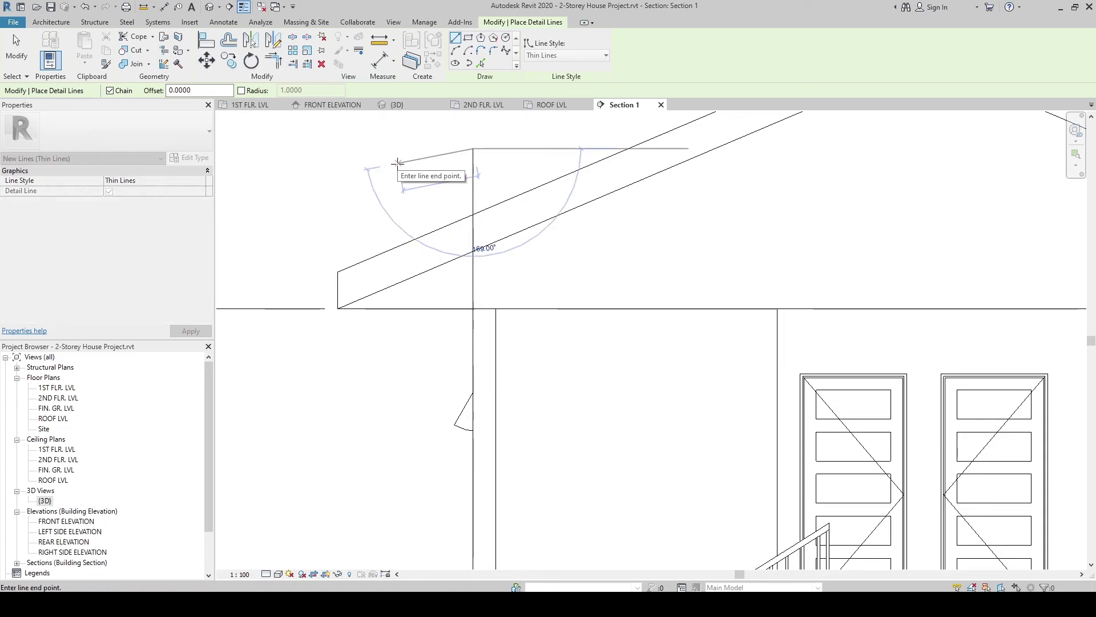
{"action": "key", "text": "Escape"}
{"action": "key", "text": "Escape"}
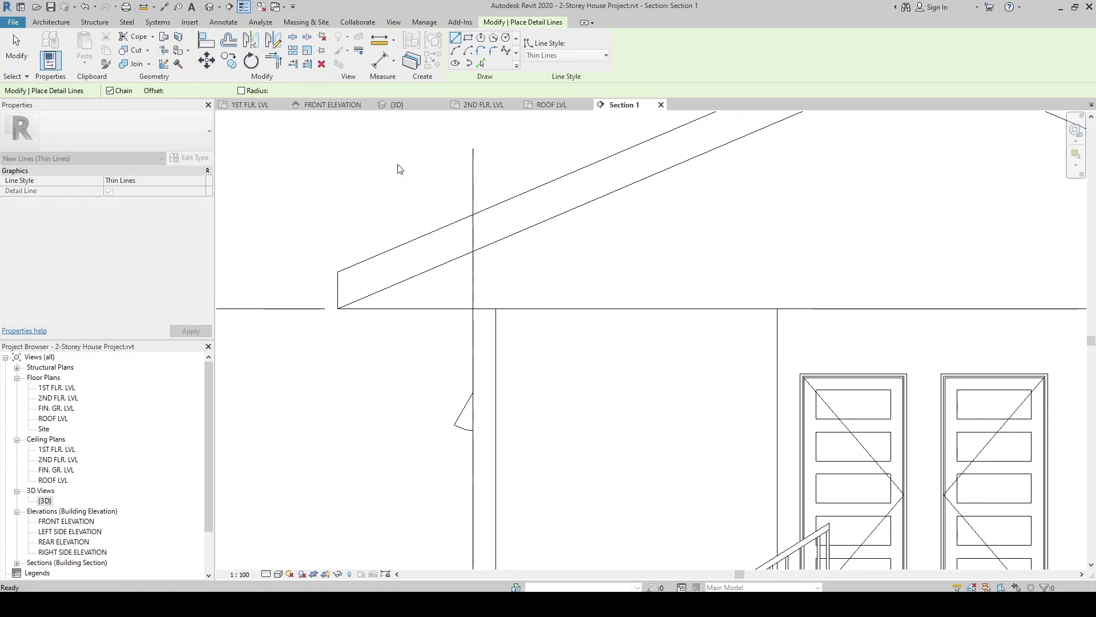
{"action": "left_click", "coordinate": [436, 233]}
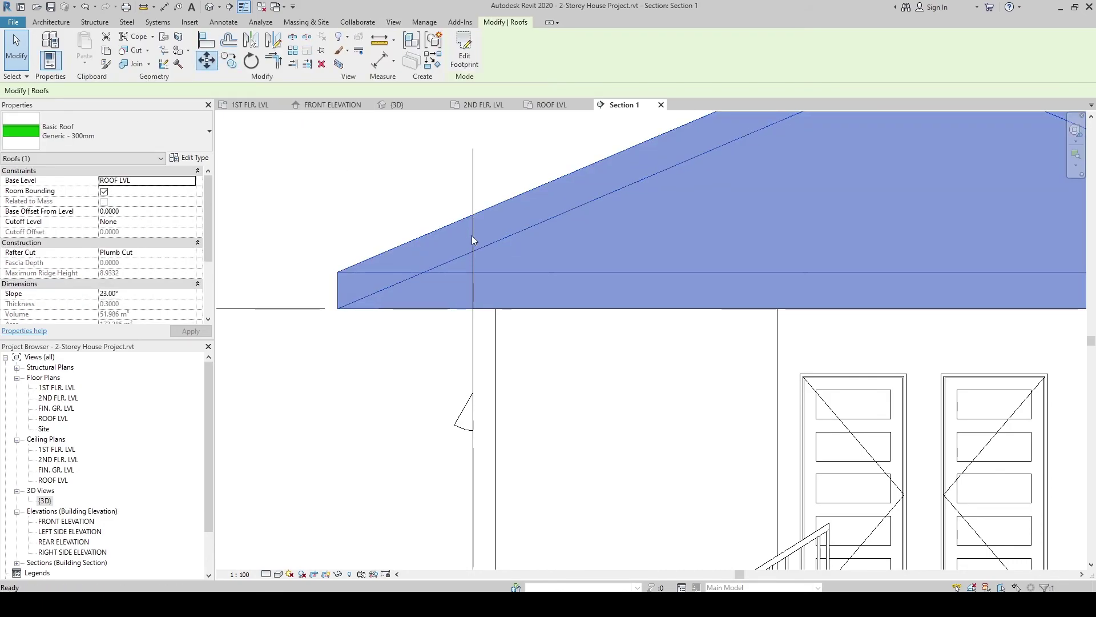
Move the roof (MV) down 0.509 from the line-roof intersection onto the wall top.
{"action": "key", "text": "m"}
{"action": "key", "text": "v"}
{"action": "left_click", "coordinate": [473, 251]}
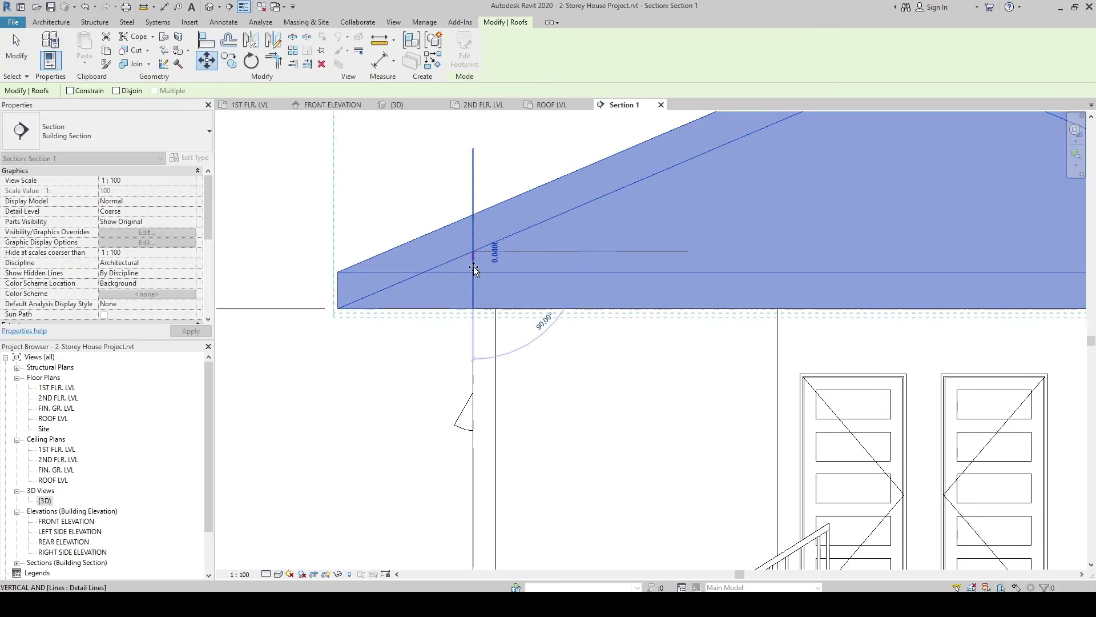
{"action": "left_click", "coordinate": [473, 308]}
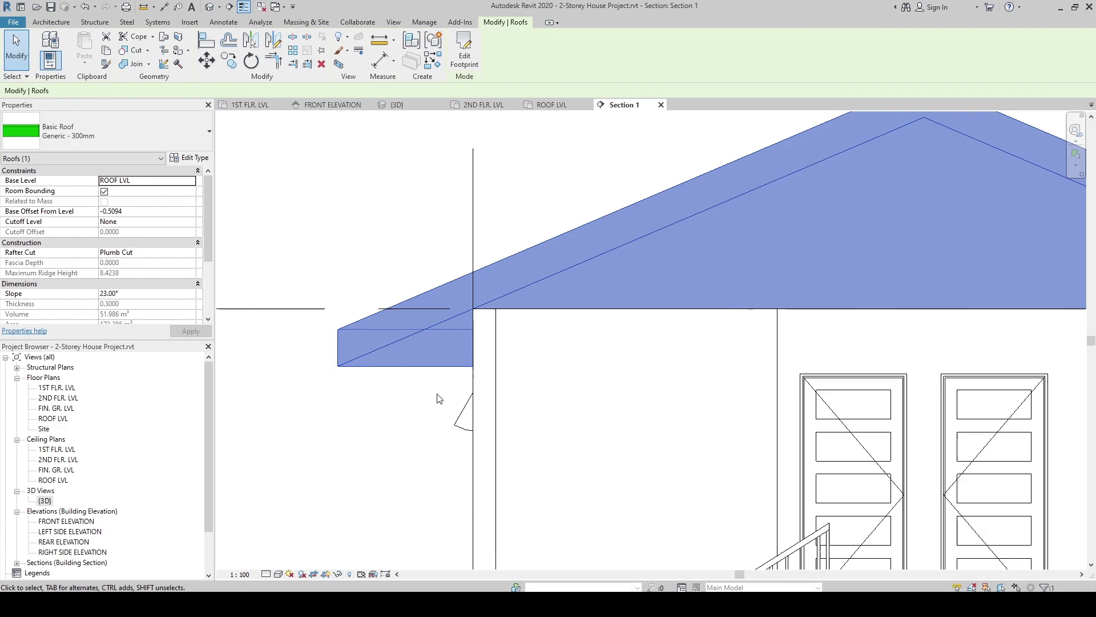
{"action": "left_click", "coordinate": [399, 264]}
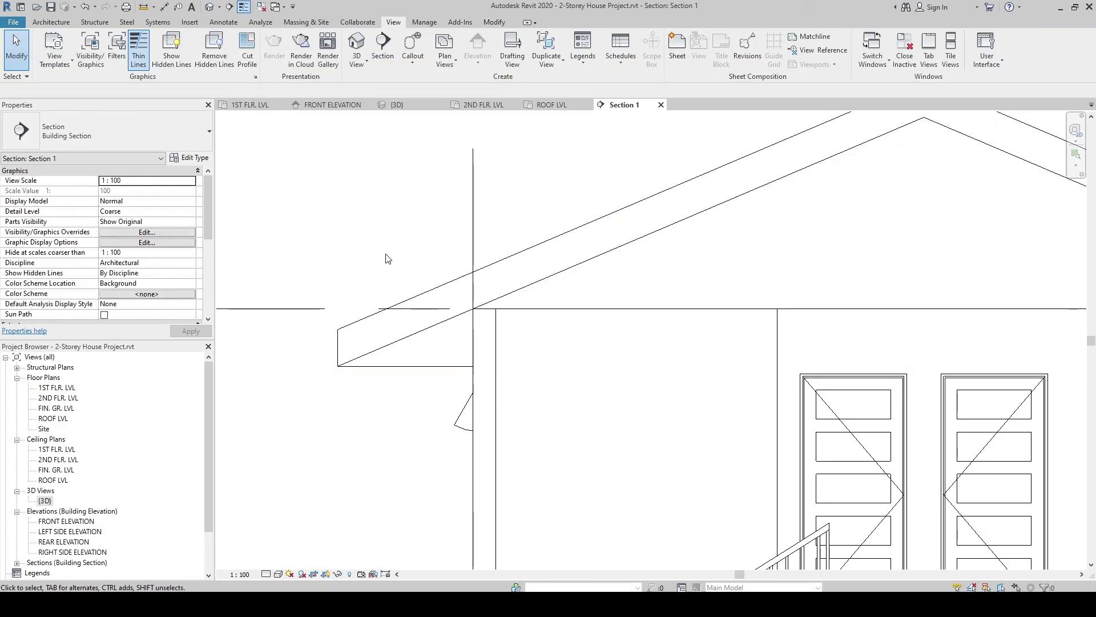
Delete the vertical reference line and view the whole house section.
{"action": "left_click", "coordinate": [472, 231]}
{"action": "key", "text": "Delete"}
{"action": "middle_click_drag", "start_coordinate": [475, 237], "coordinate": [453, 229]}
{"action": "scroll", "coordinate": [453, 230], "scroll_direction": "down", "scroll_amount": 3}
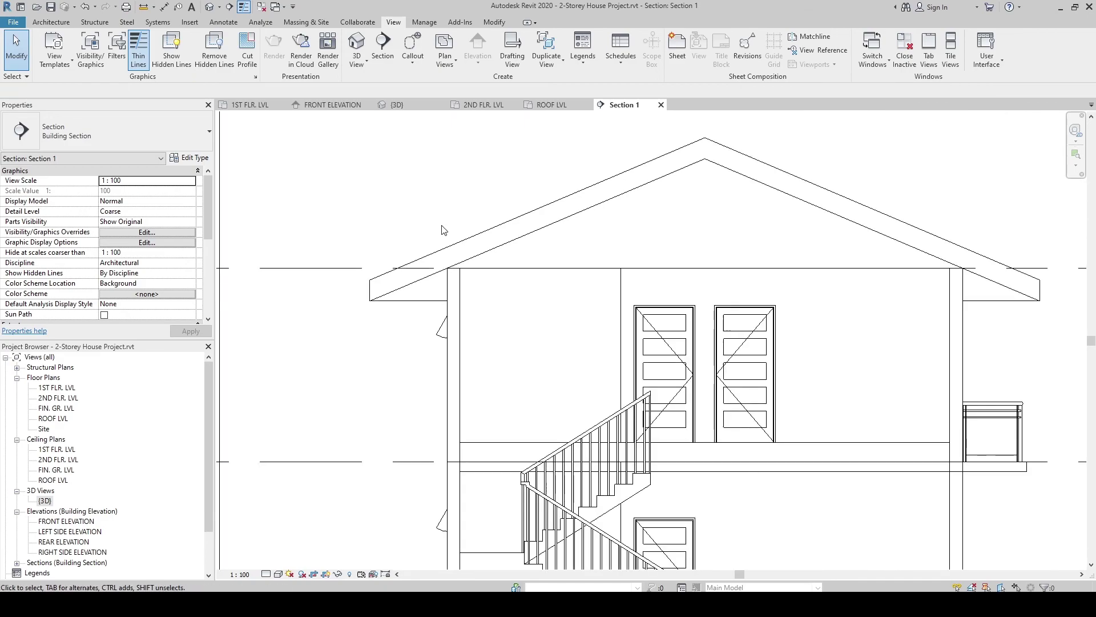
{"action": "scroll", "coordinate": [399, 233], "scroll_direction": "up", "scroll_amount": 2}
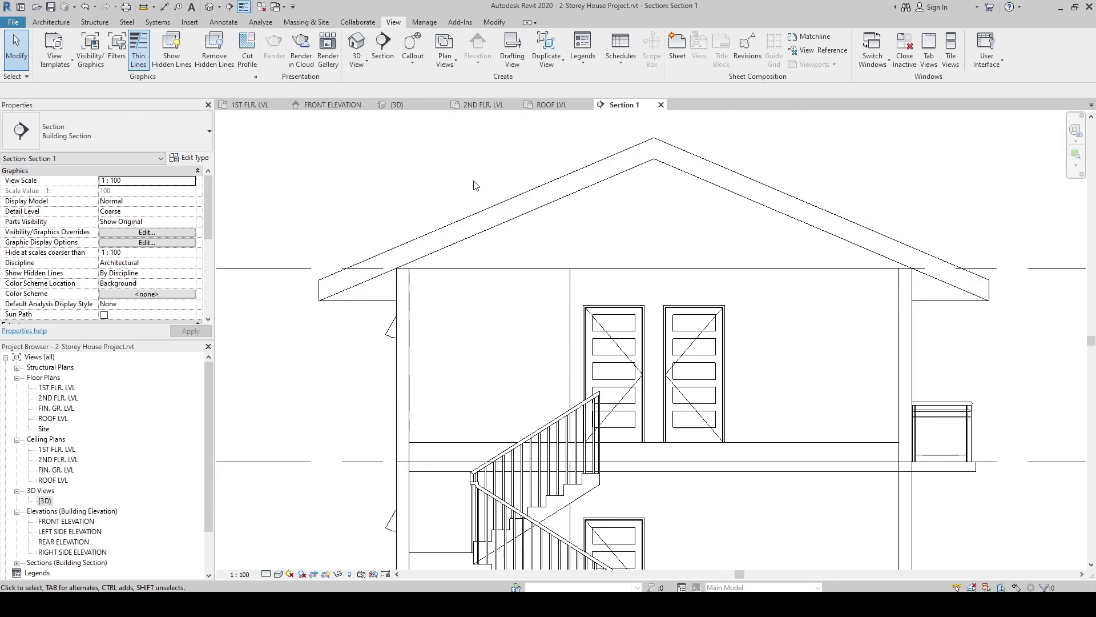
{"action": "middle_click_drag", "start_coordinate": [482, 189], "coordinate": [491, 189]}
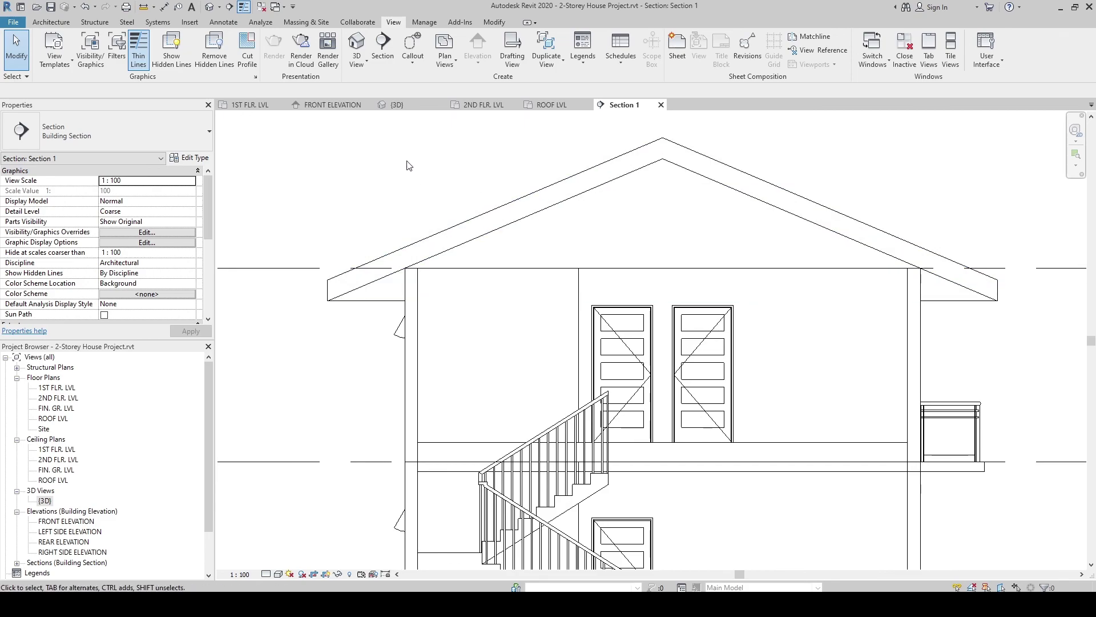
{"action": "scroll", "coordinate": [415, 181], "scroll_direction": "down", "scroll_amount": 2}
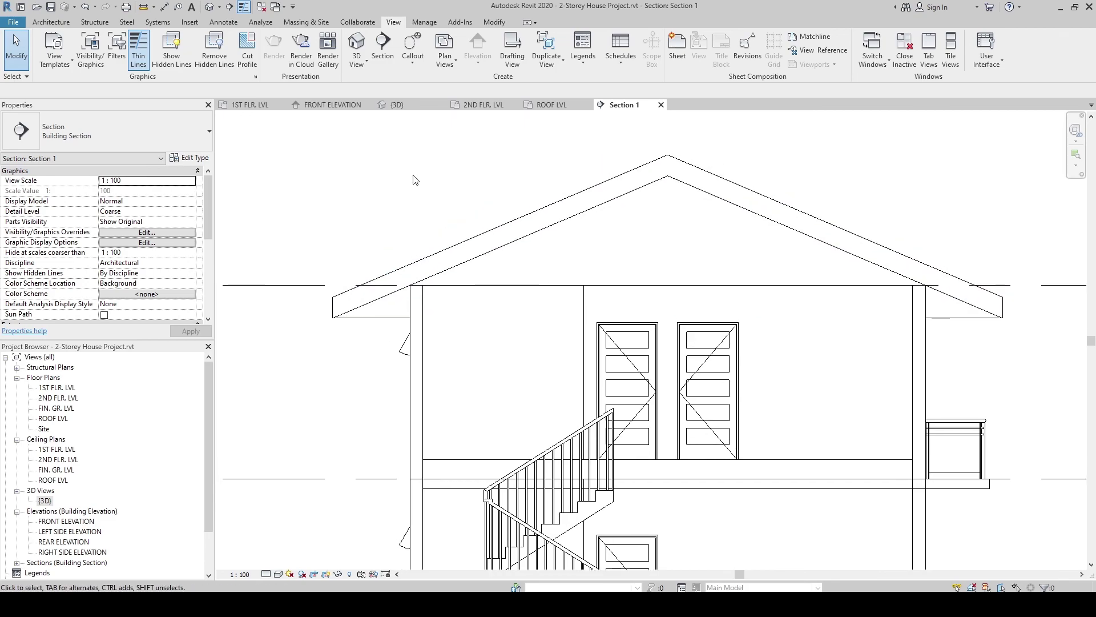
Switch to the {3D} view and orbit to a near-front view of the lowered roof.
{"action": "left_click", "coordinate": [398, 106]}
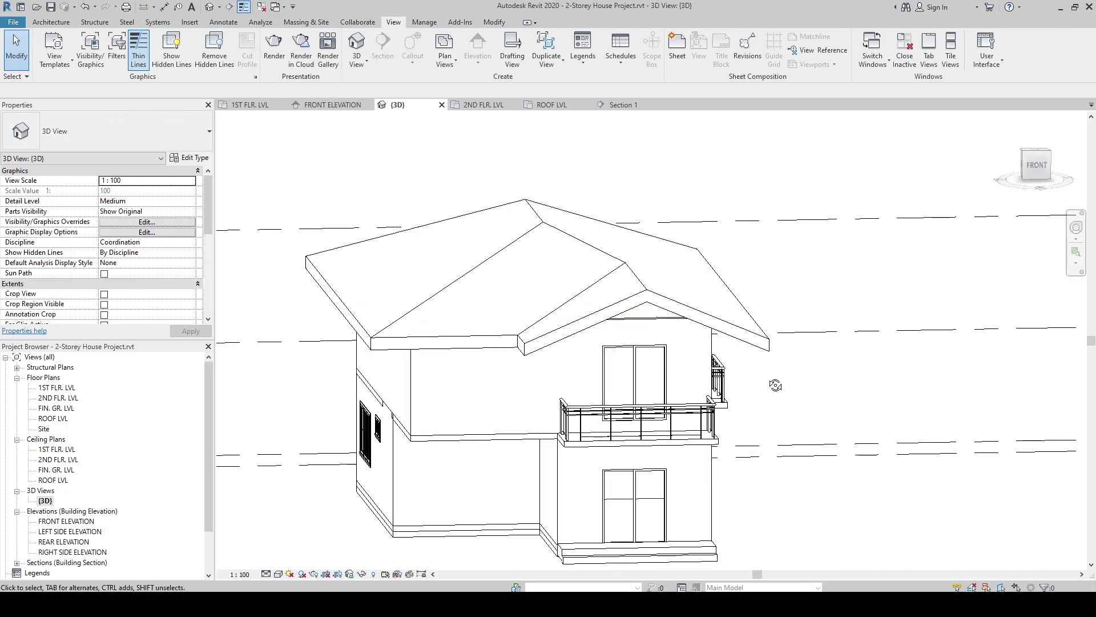
{"action": "middle_click_drag", "start_coordinate": [621, 347], "coordinate": [729, 379], "text": "shift"}
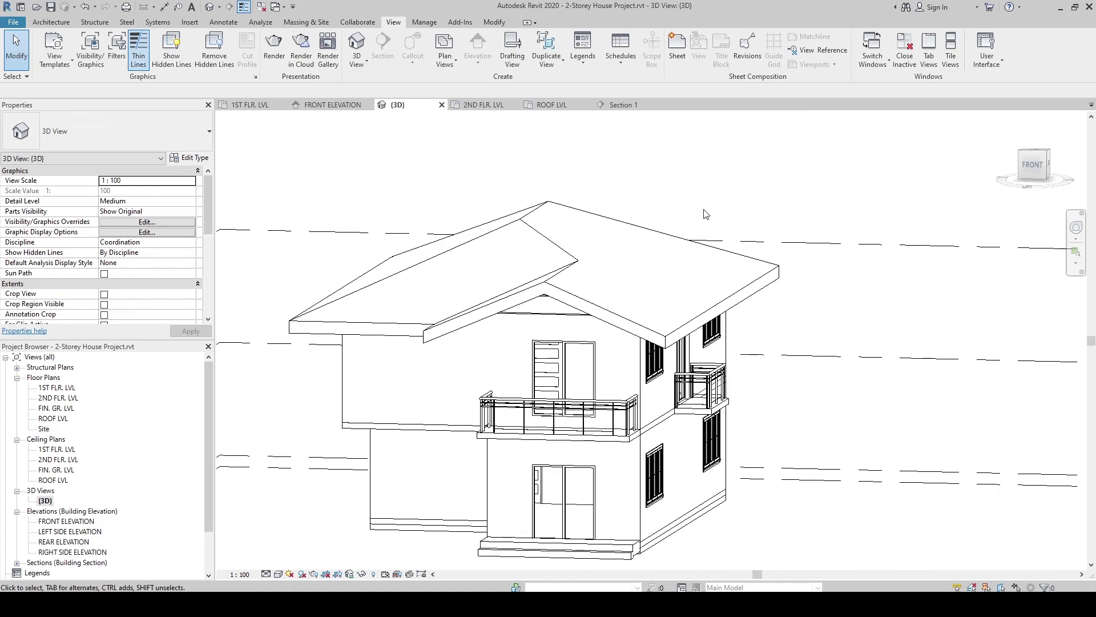
{"action": "scroll", "coordinate": [706, 214], "scroll_direction": "down", "scroll_amount": 2}
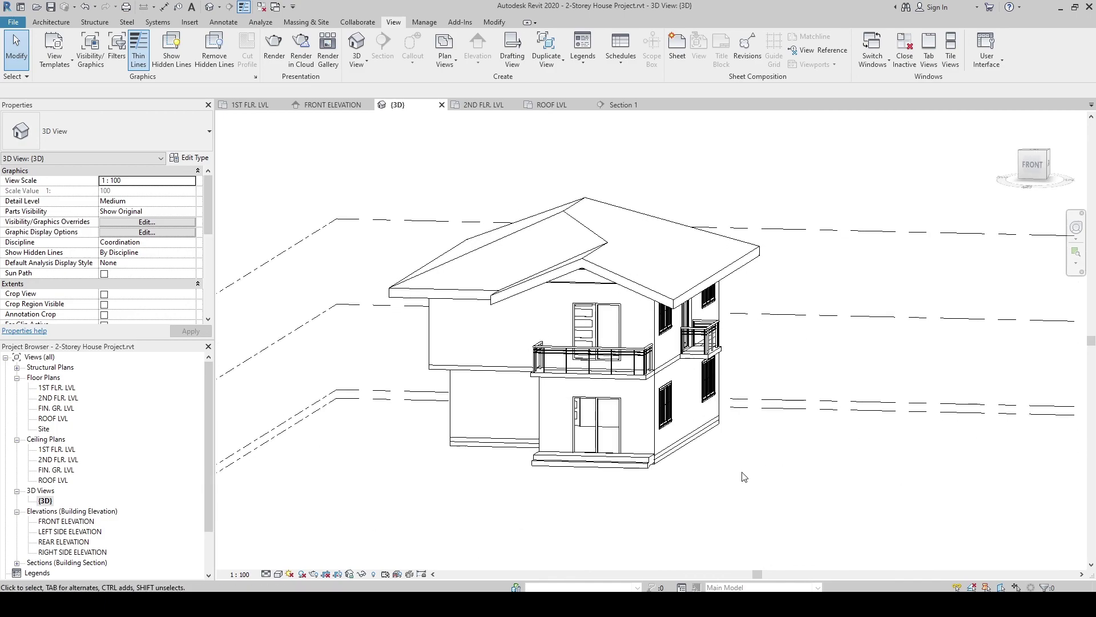